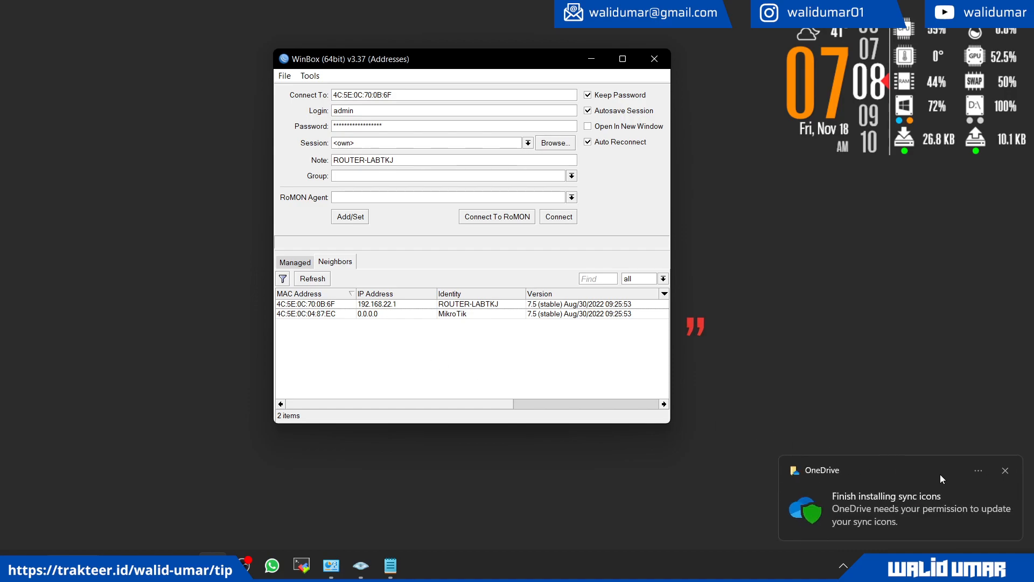
Dismiss the OneDrive notification, switch to Zenmap and review the 192.168.22.0/24 scan output and its discovered hosts.
click(1005, 471)
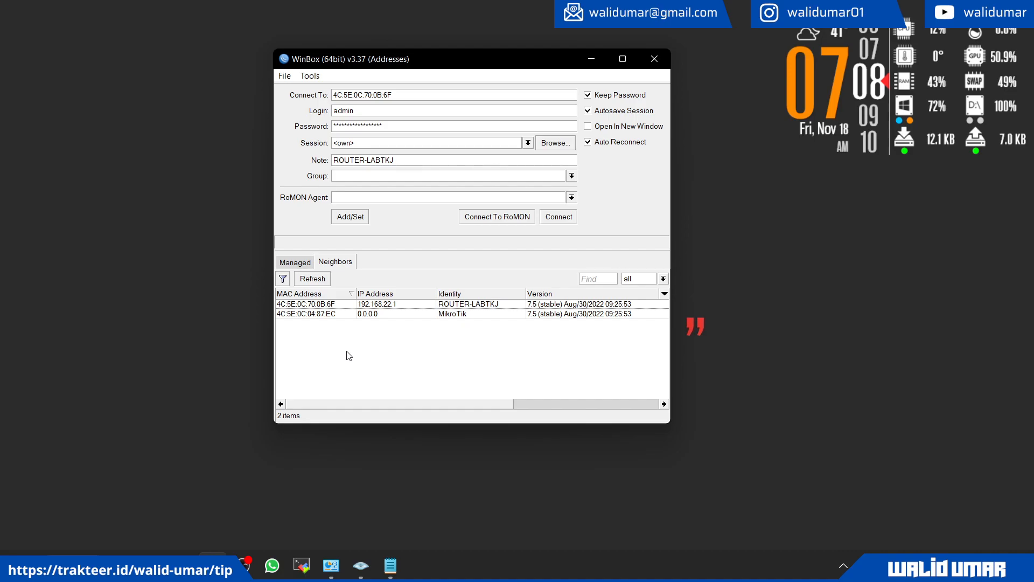
click(362, 566)
scroll(452, 373, up, 10)
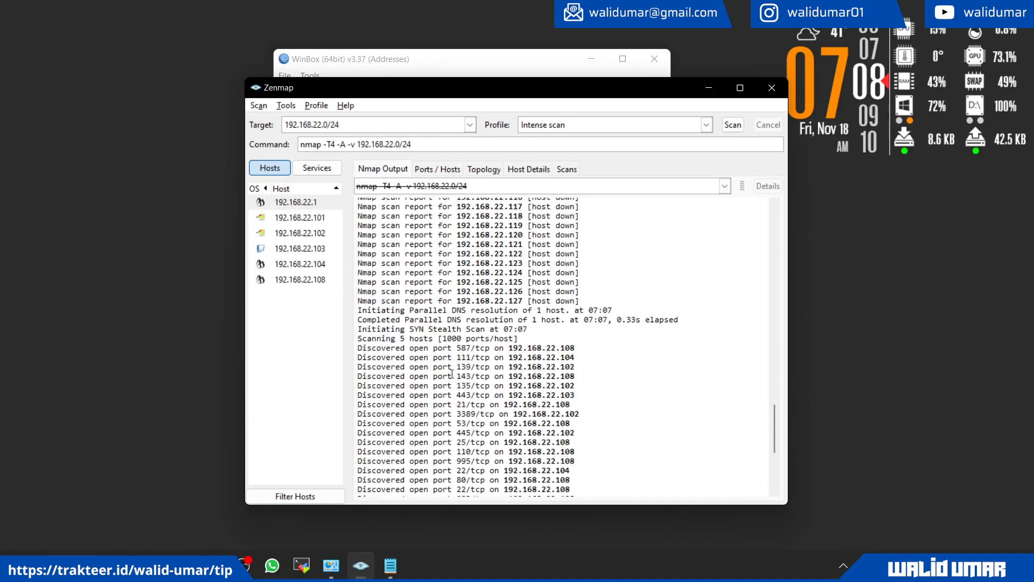
scroll(452, 373, up, 10)
scroll(452, 373, down, 20)
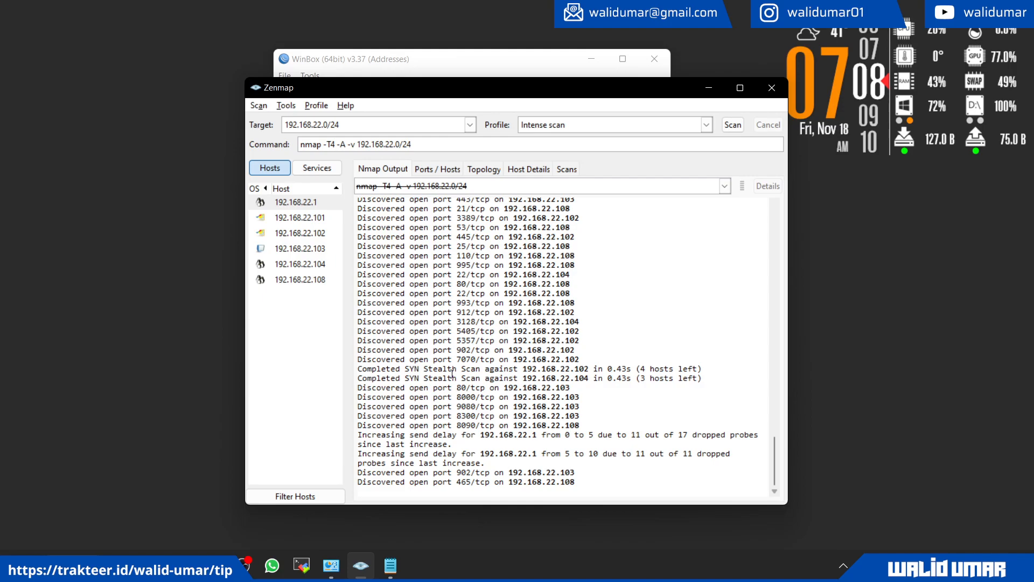
click(319, 208)
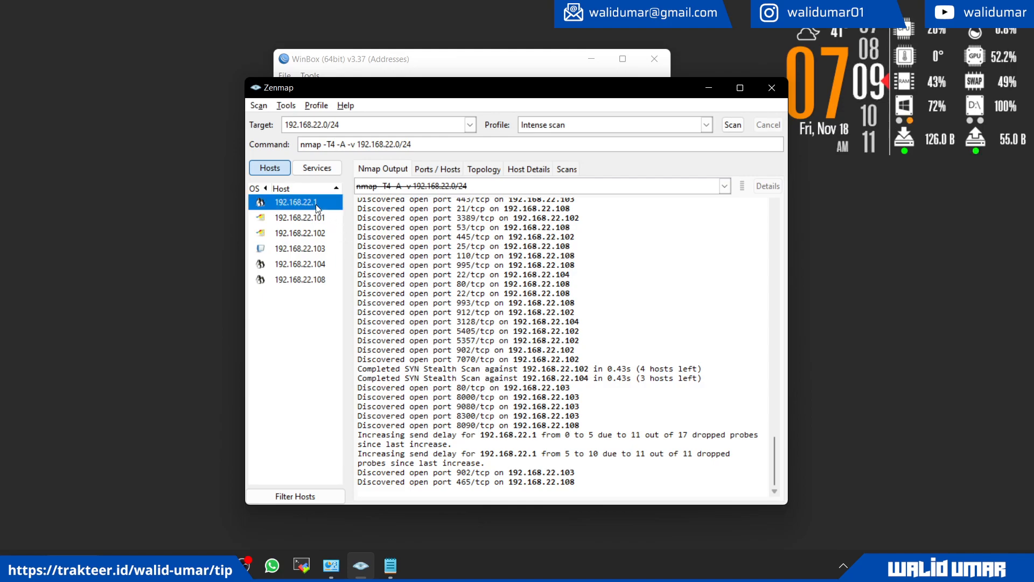
click(318, 223)
click(318, 233)
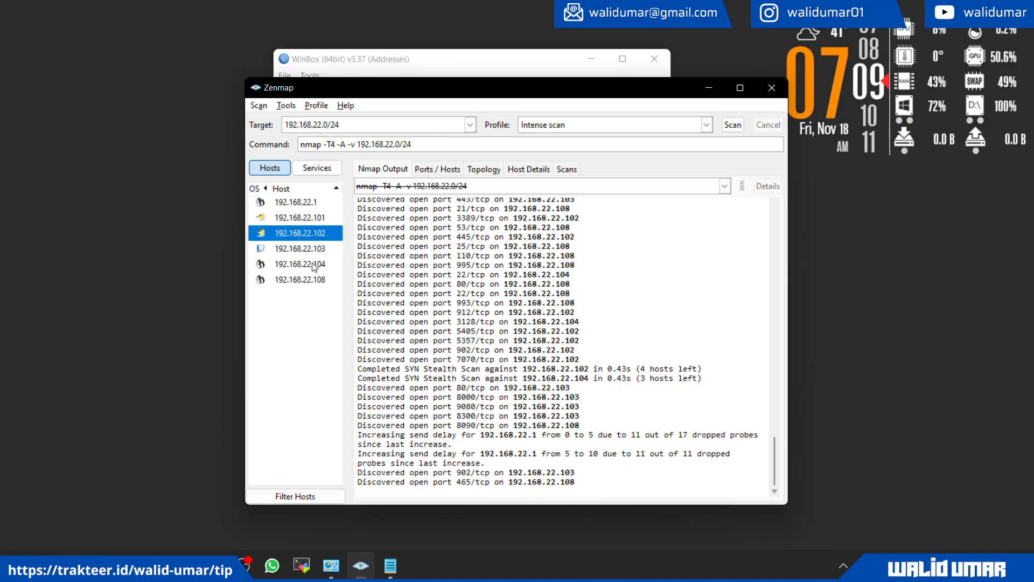
click(316, 264)
click(317, 279)
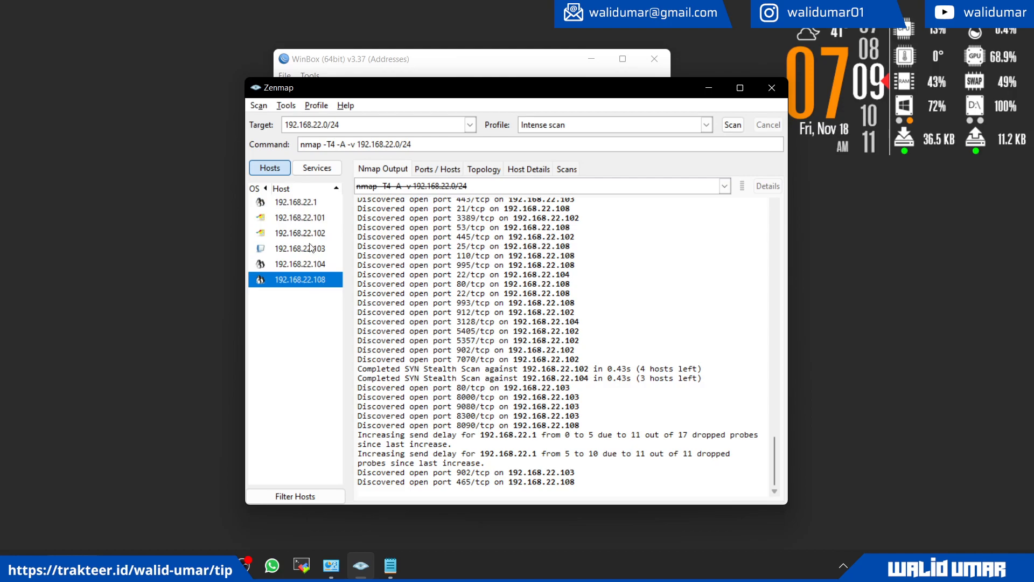
click(305, 206)
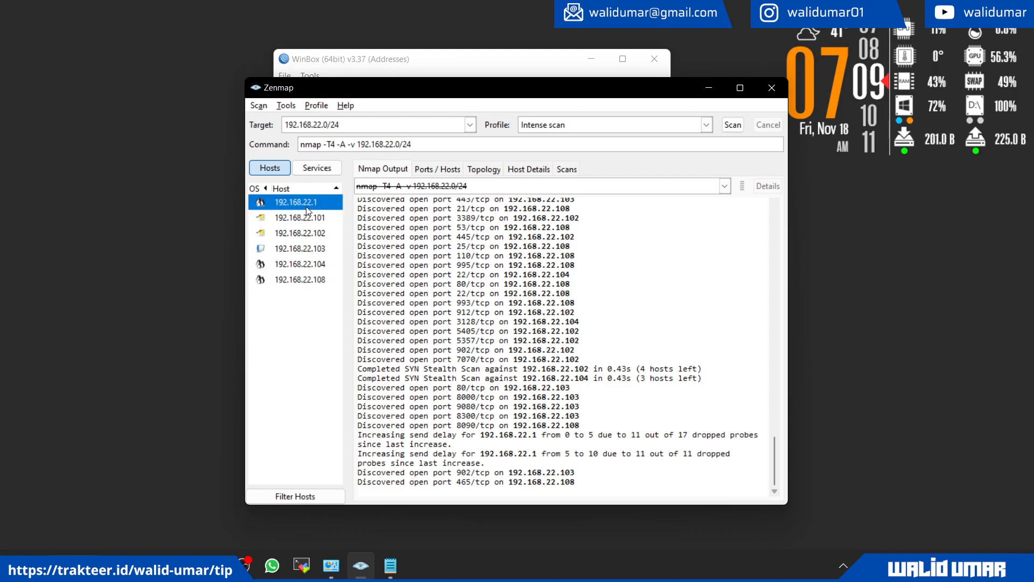
Look through the discovered services and read the scan output for host 192.168.22.1 and the open ports.
click(317, 168)
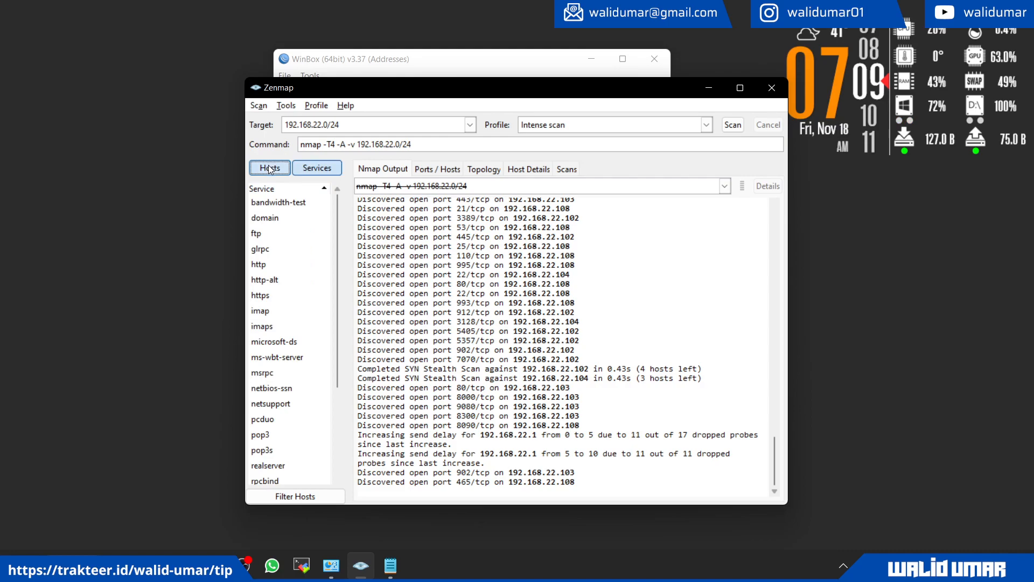
click(269, 168)
click(291, 205)
scroll(567, 291, up, 15)
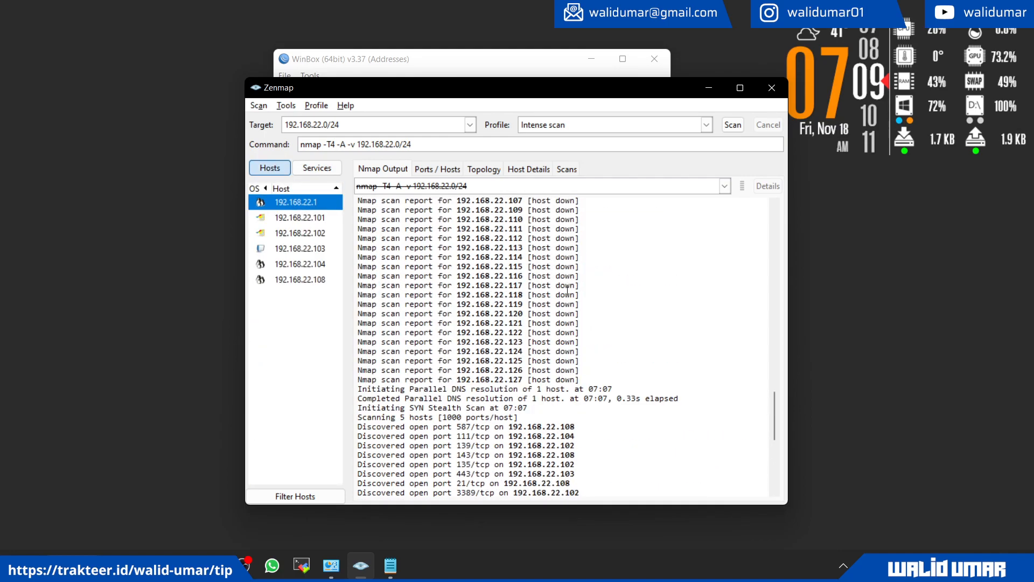
scroll(568, 291, up, 10)
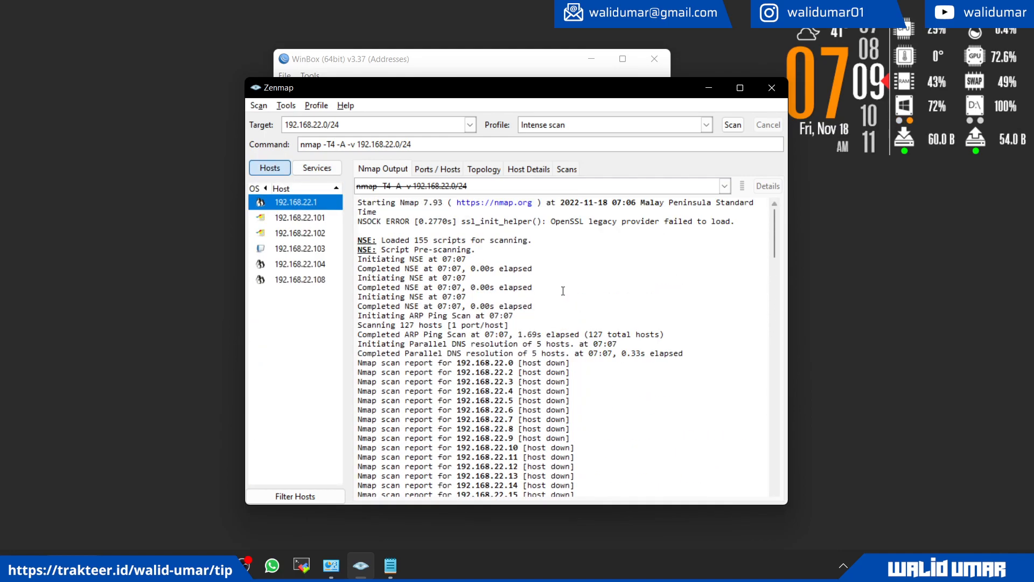
scroll(407, 253, down, 5)
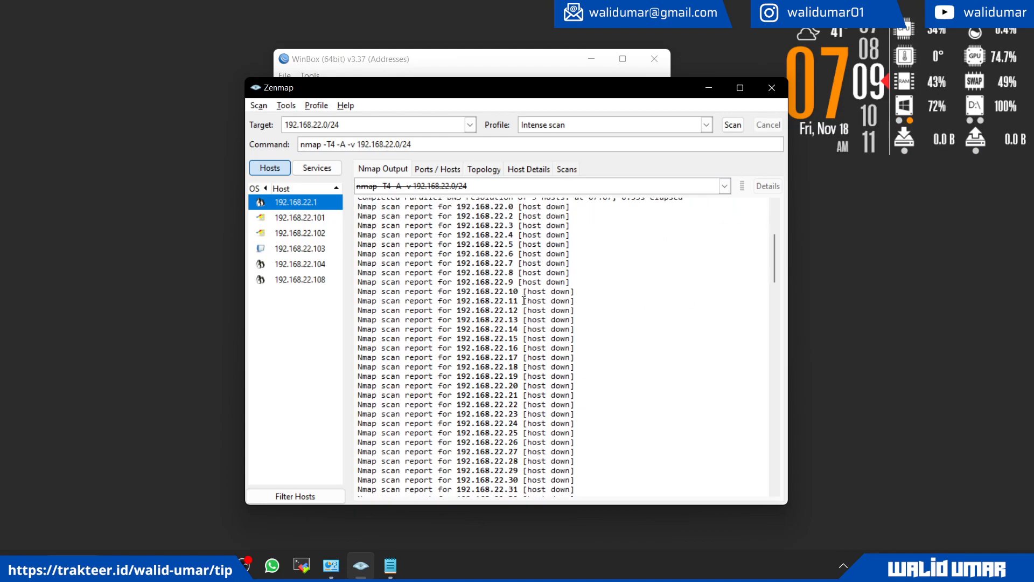
scroll(524, 300, down, 20)
scroll(524, 300, down, 13)
drag(388, 259, 600, 447)
click(600, 448)
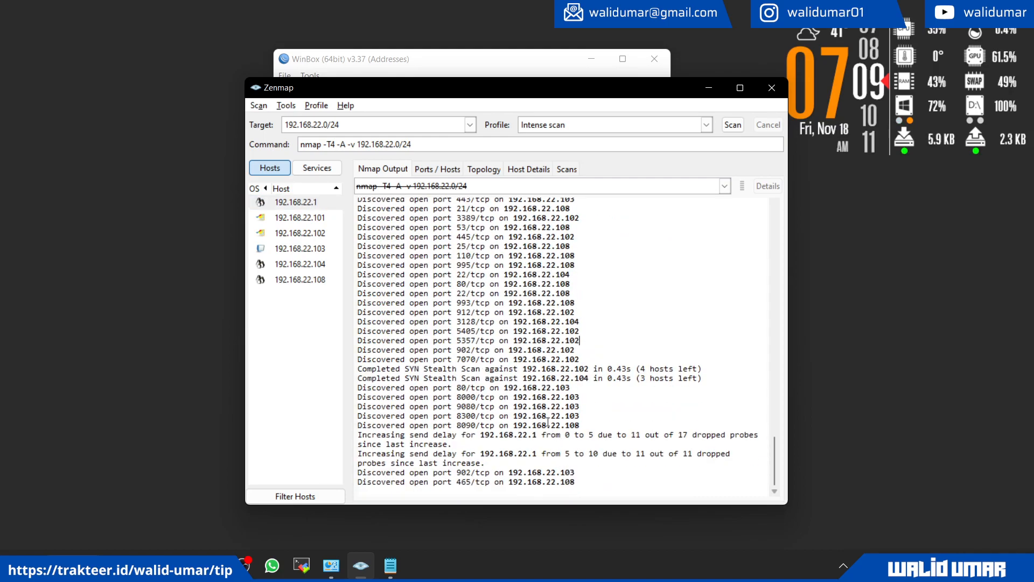
Examine the ports, states and services found on host 192.168.22.108.
click(300, 280)
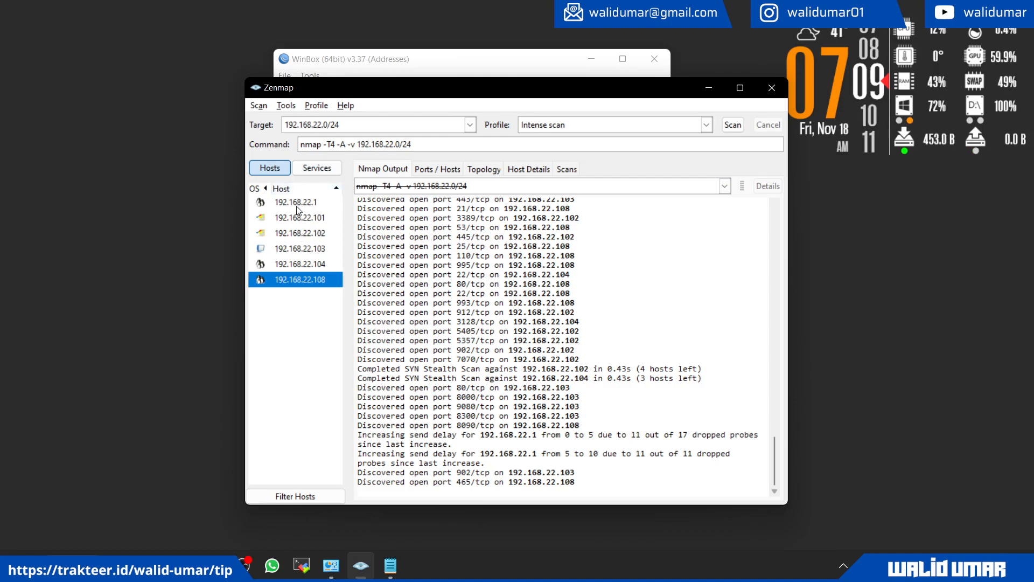
click(435, 168)
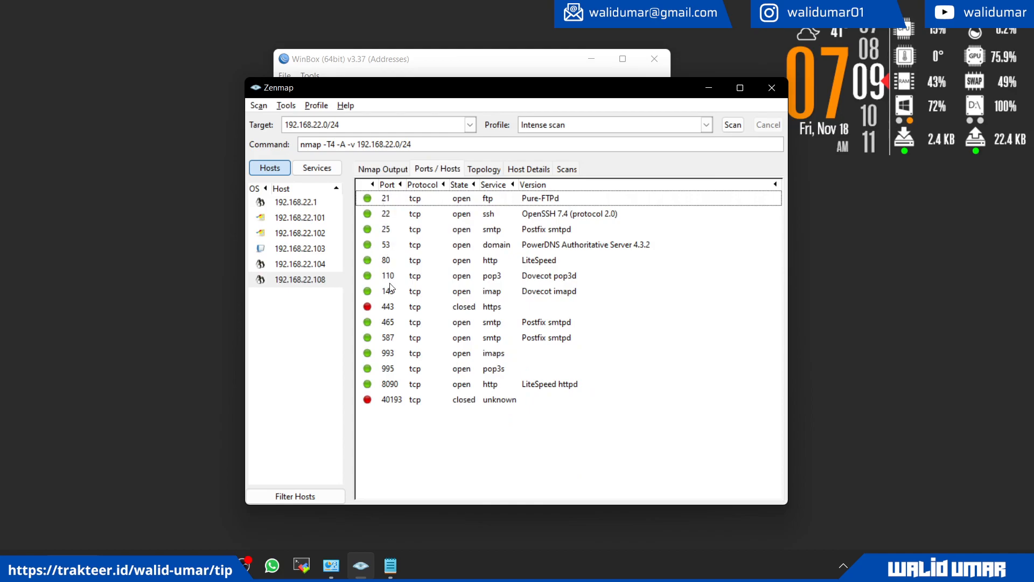
click(410, 203)
click(413, 216)
click(417, 232)
click(423, 245)
click(428, 260)
click(429, 277)
click(433, 303)
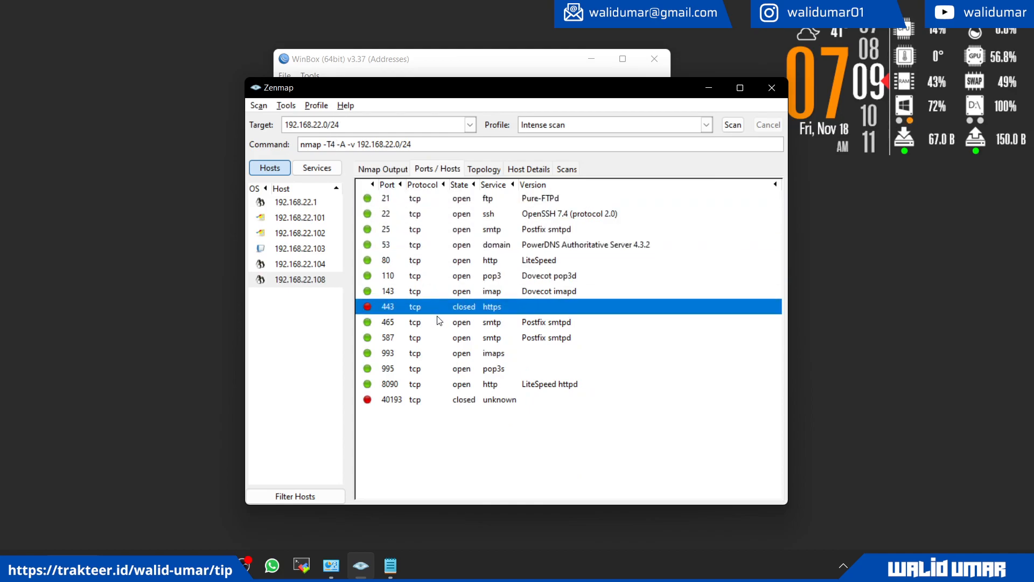
click(445, 385)
click(449, 401)
click(448, 384)
click(447, 369)
click(447, 353)
click(445, 337)
click(436, 306)
click(435, 289)
click(433, 275)
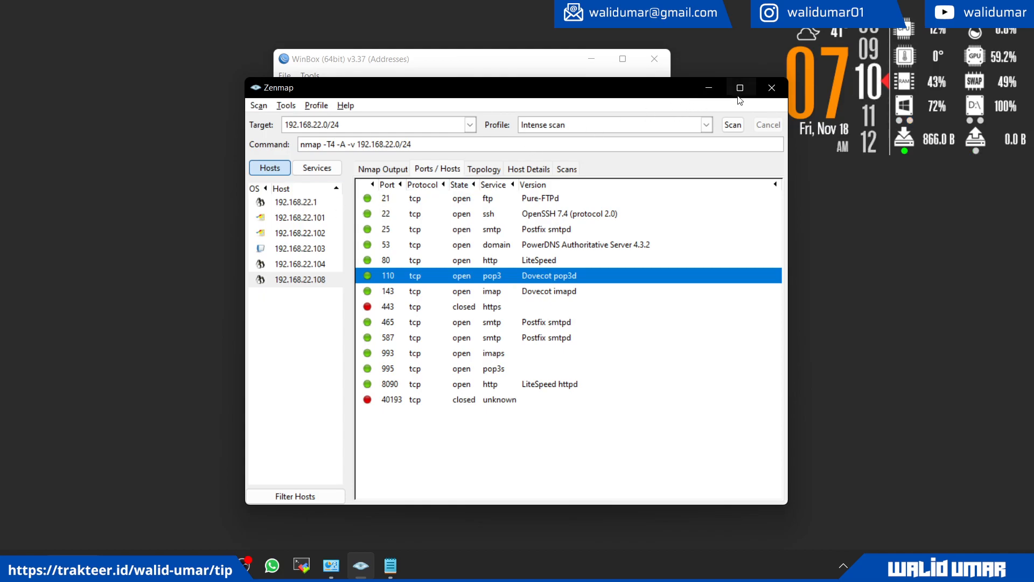
Switch to WinBox and connect to the neighbor ROUTER-LABTKJ by its IP address 192.168.22.1.
click(708, 90)
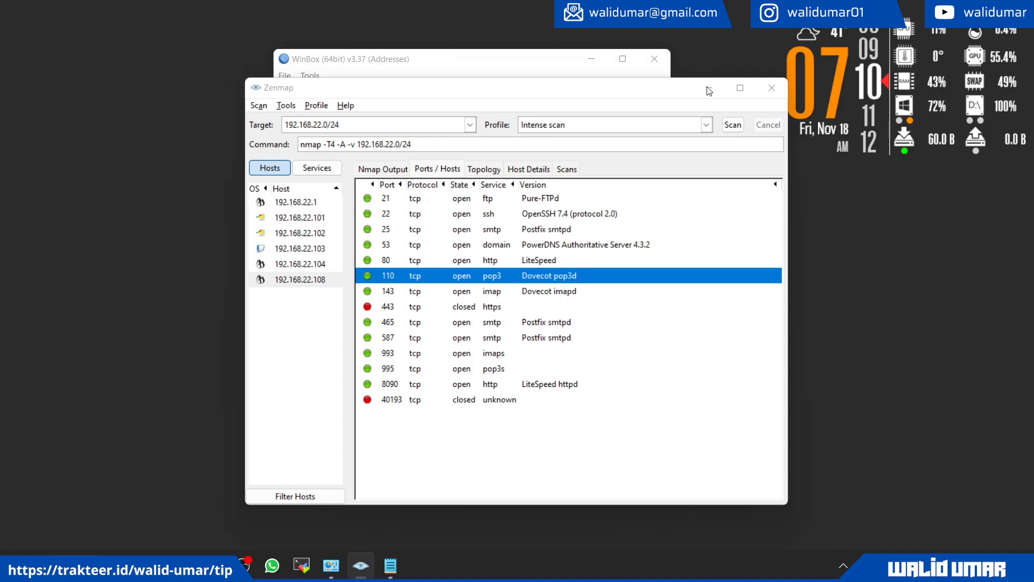
drag(438, 59, 512, 75)
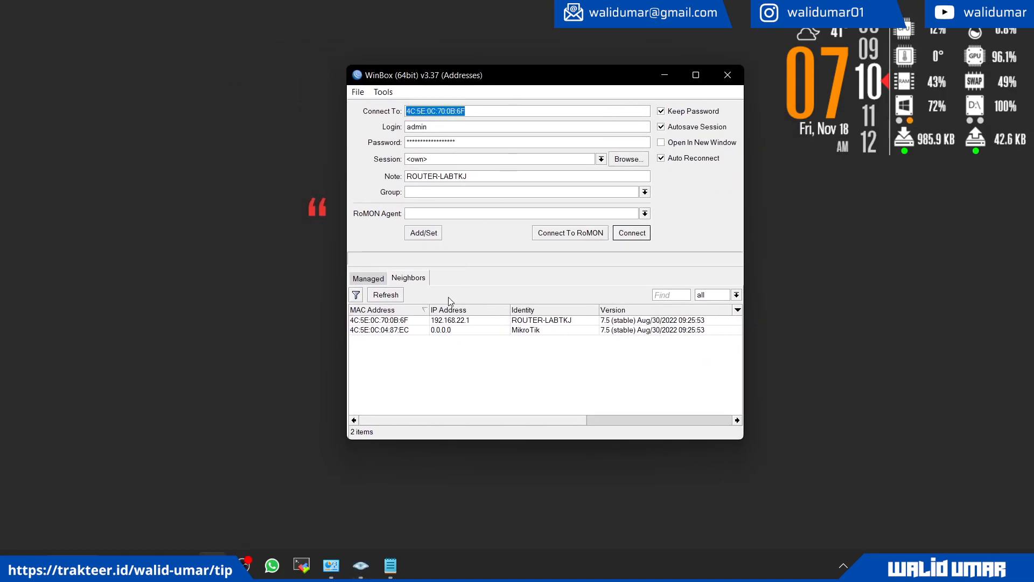
click(419, 364)
click(453, 322)
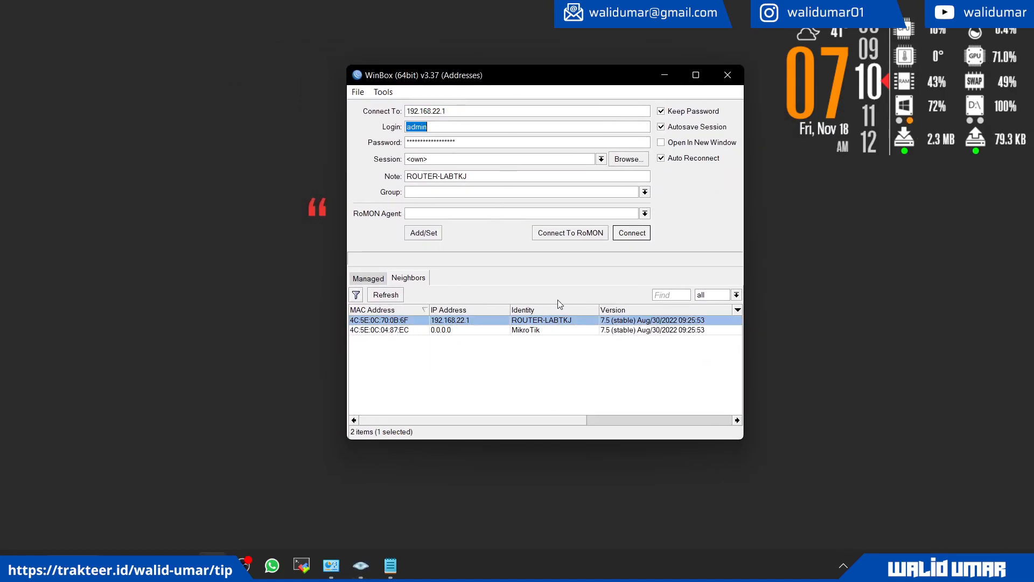
click(633, 234)
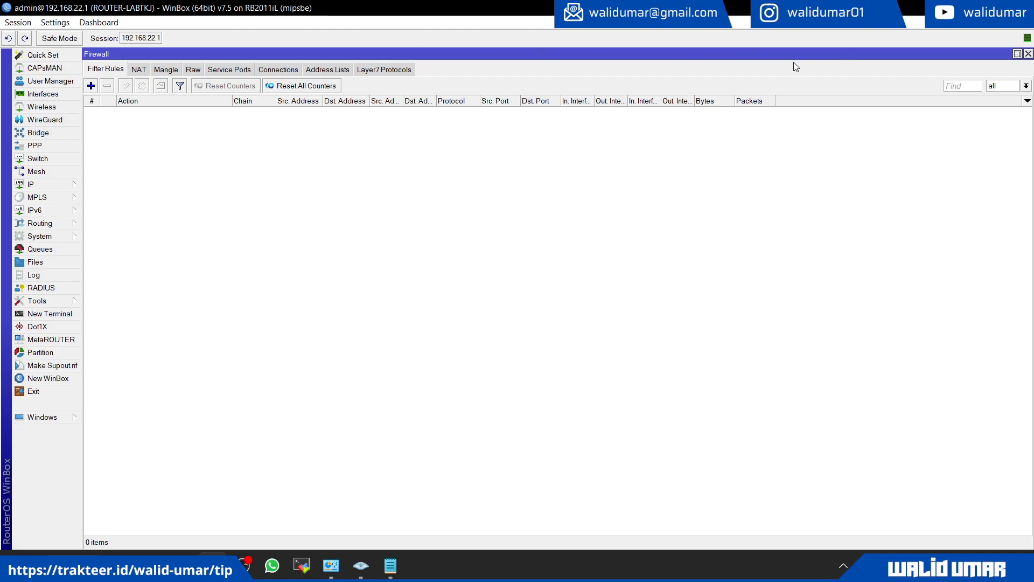
Close the current Firewall window to show the interface list, and reopen the router's IP firewall filter rules.
click(1028, 54)
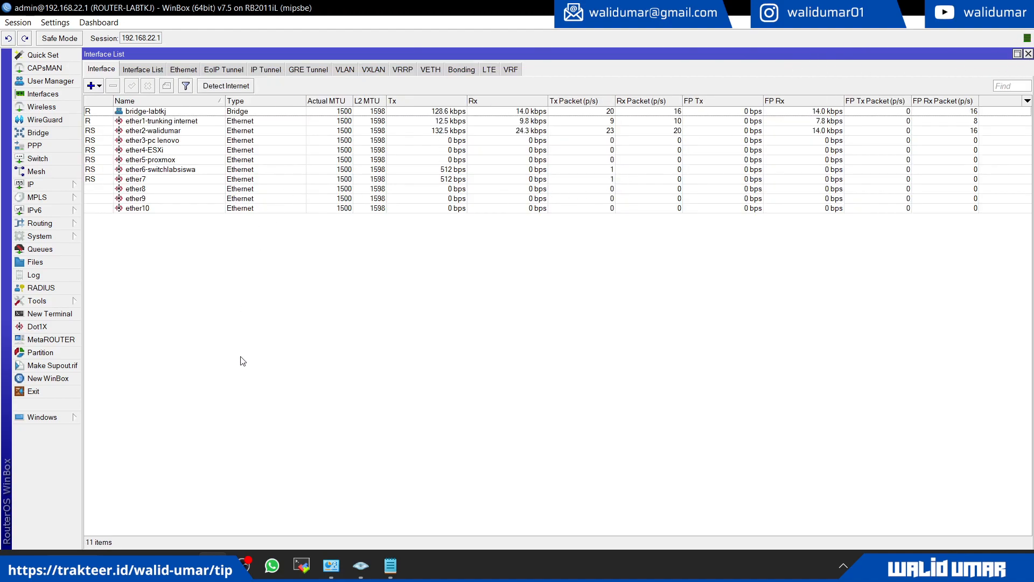
key(alt+Tab)
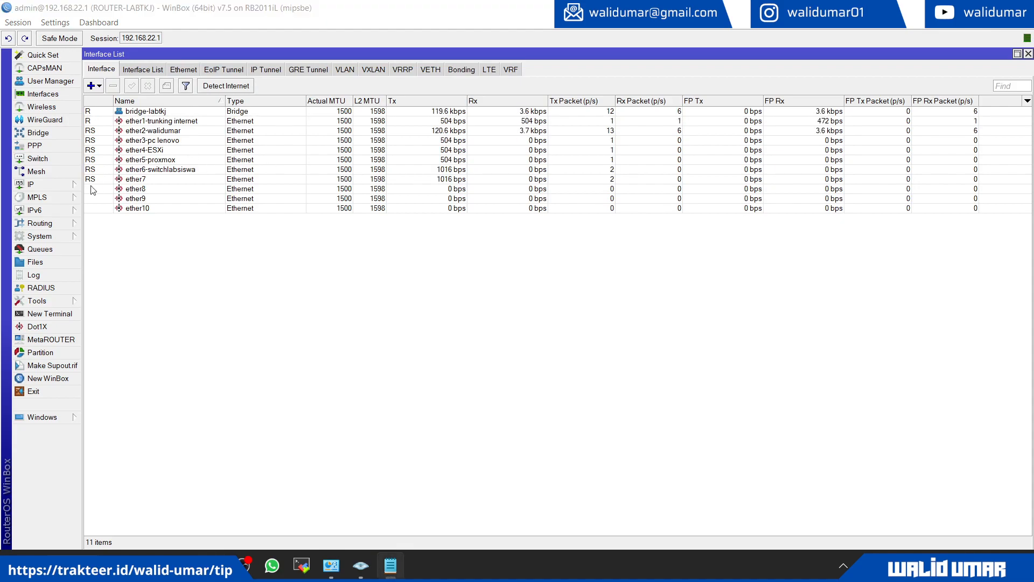
click(70, 186)
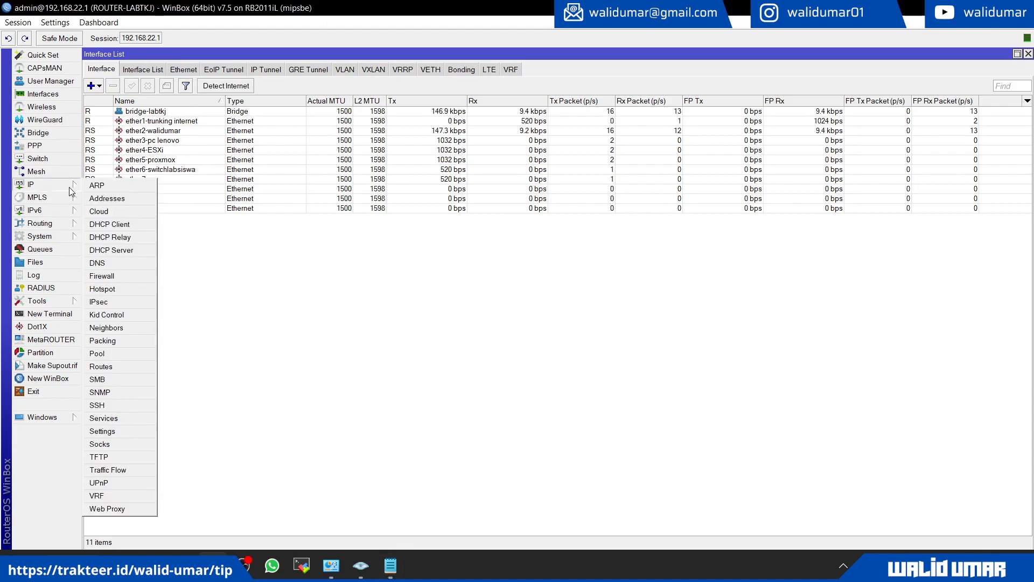
click(103, 275)
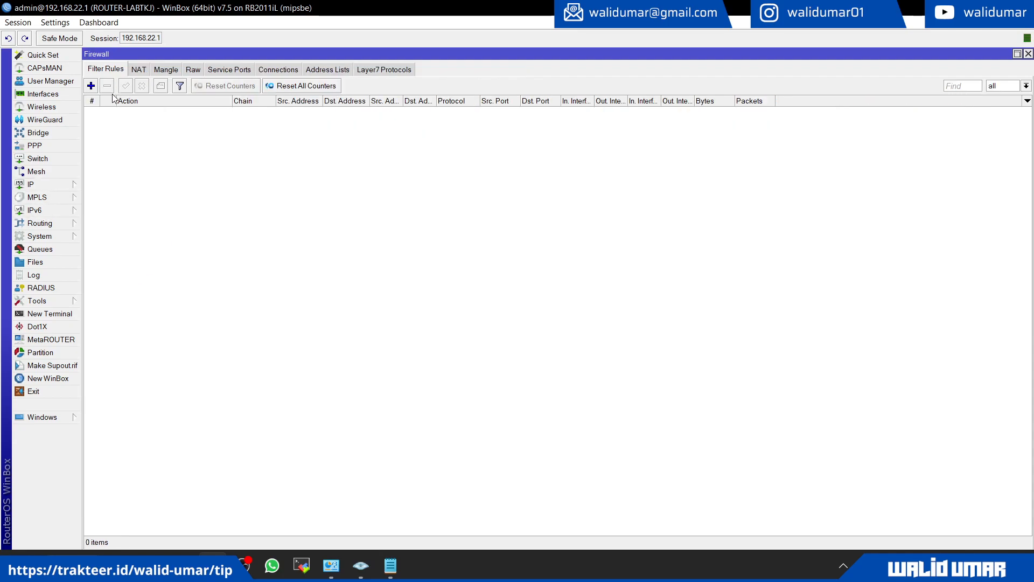
Start a new firewall filter rule on the forward chain with protocol 6 (tcp).
click(91, 87)
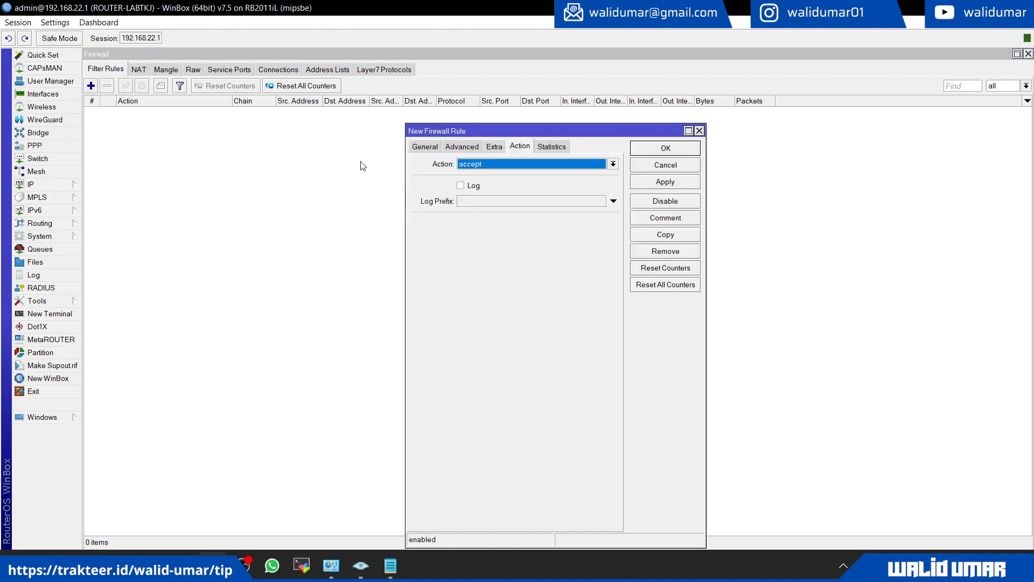
click(425, 146)
drag(459, 129, 505, 110)
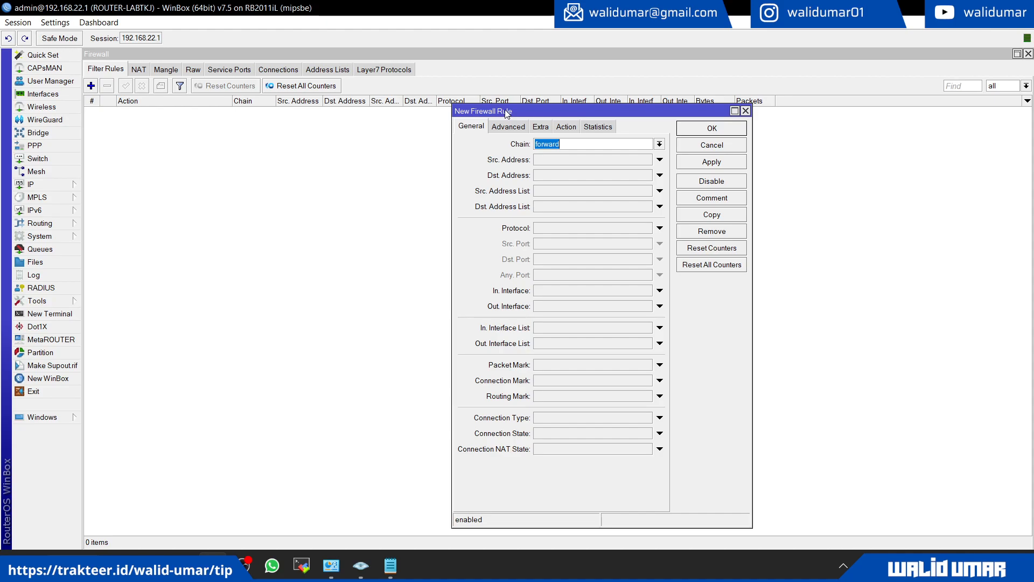
drag(512, 112, 509, 93)
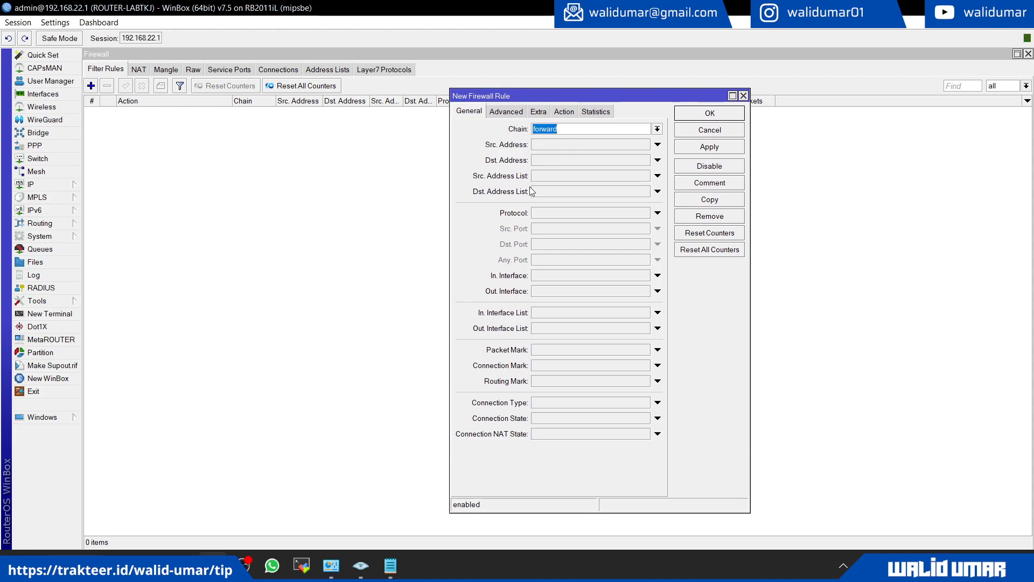
click(579, 214)
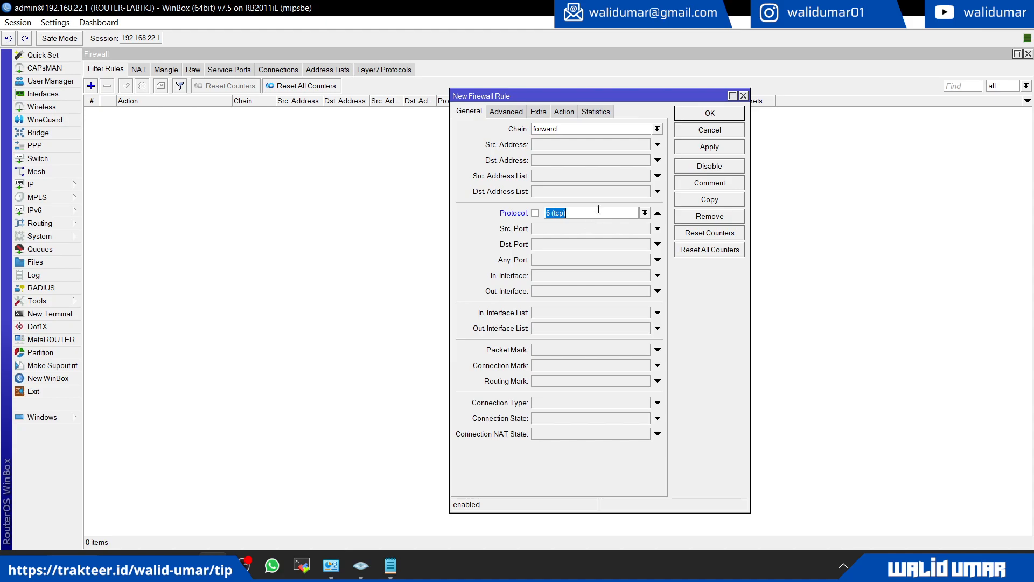
Set the rule's action to add src to address list, using the address list name Port-Scan.
click(565, 111)
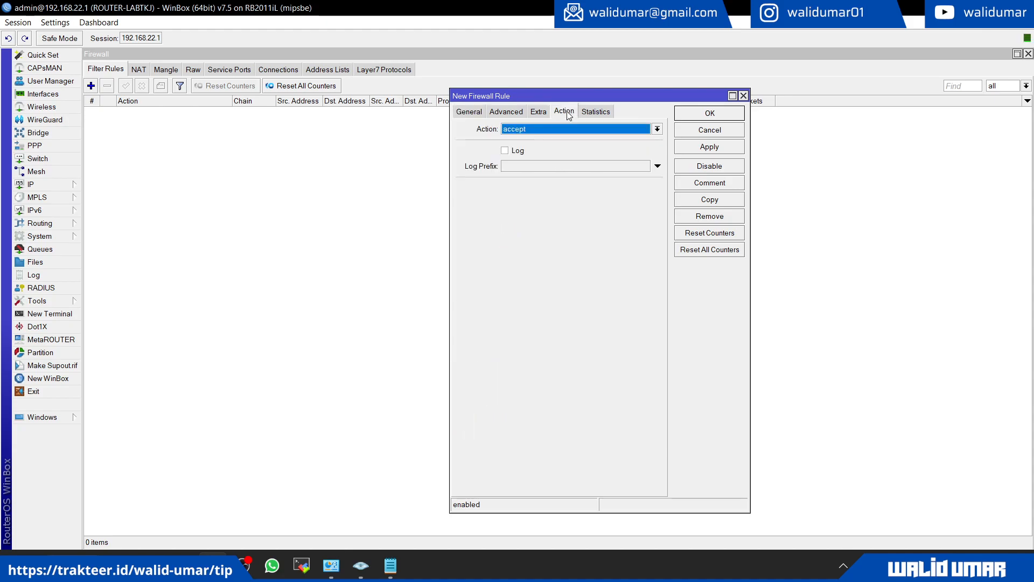
click(564, 130)
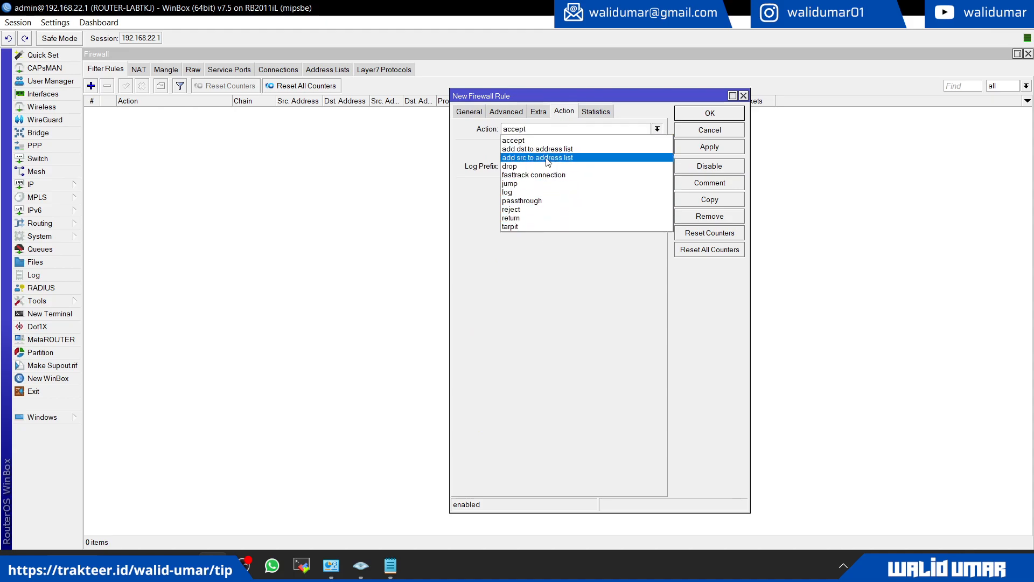
click(547, 158)
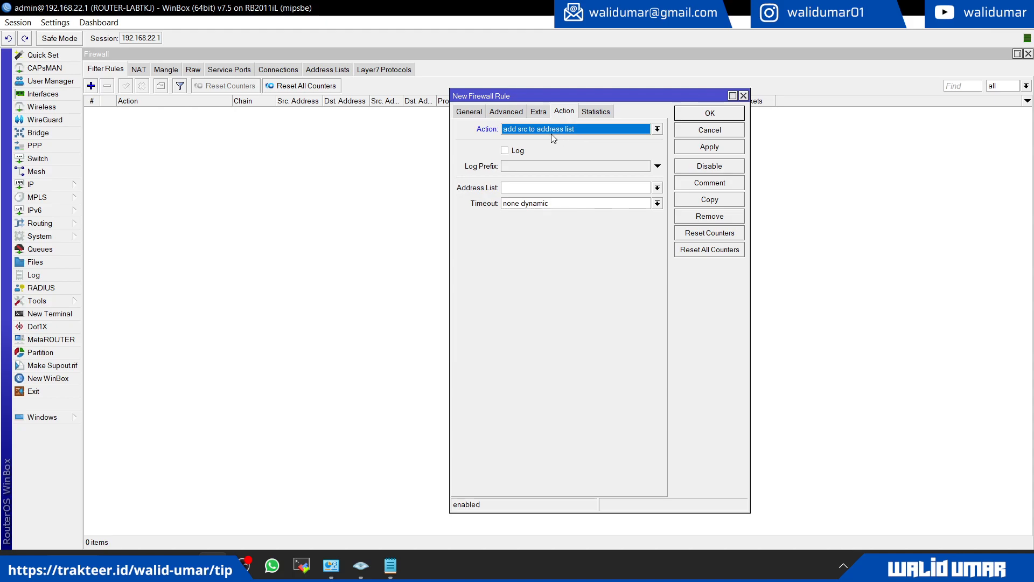
click(562, 186)
text(Port-)
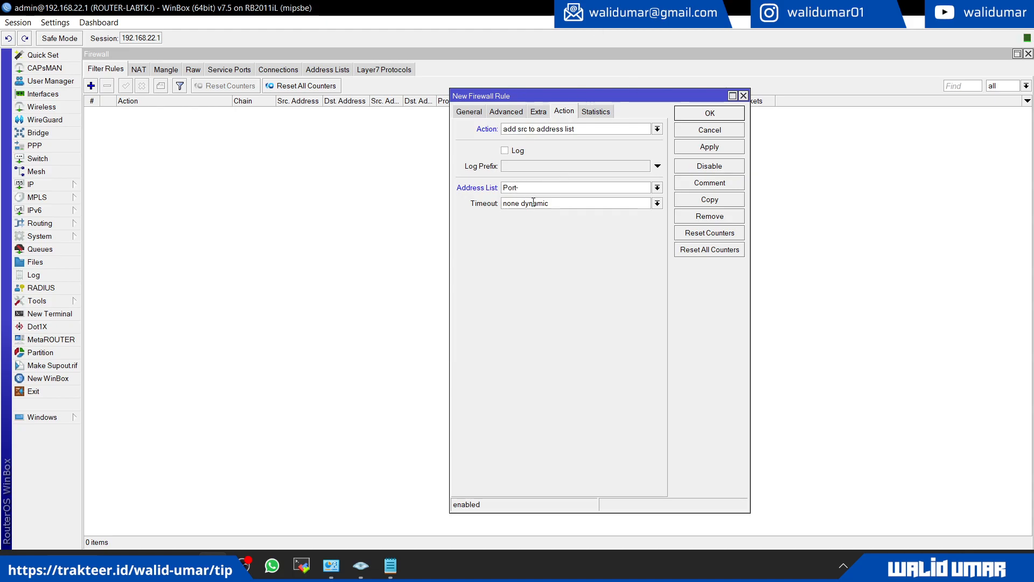
text(Scan)
Set the address list timeout to 12:00:00.
key(ctrl+a)
click(572, 202)
key(BackSpace)
key(BackSpace)
key(BackSpace)
key(BackSpace)
key(BackSpace)
key(BackSpace)
key(BackSpace)
key(BackSpace)
key(BackSpace)
key(BackSpace)
key(BackSpace)
text(12:0)
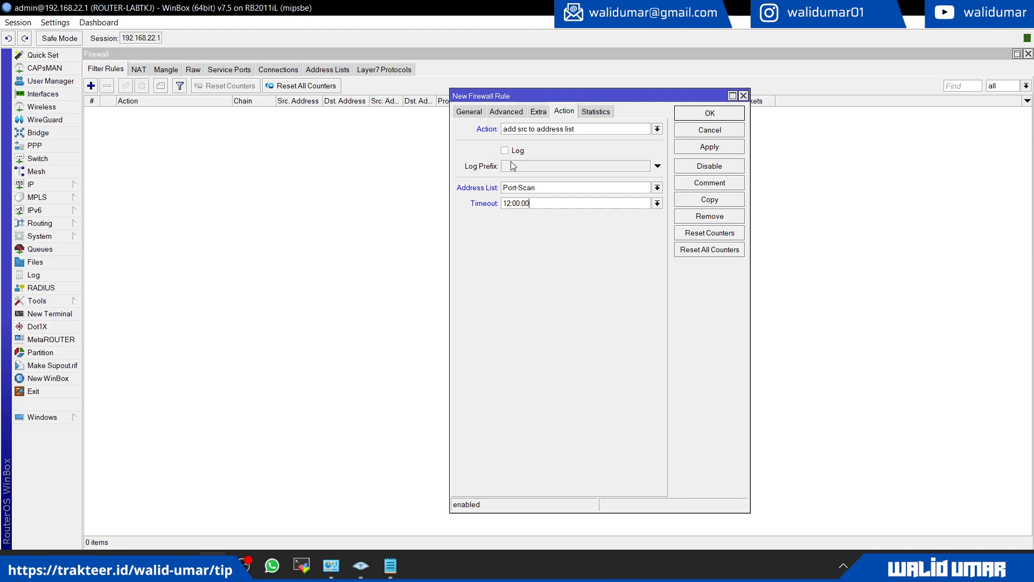
Enable PSD on the new rule with weight threshold 21, delay threshold 00:00:03, low port weight 3 and high port weight 1, and apply it.
click(538, 112)
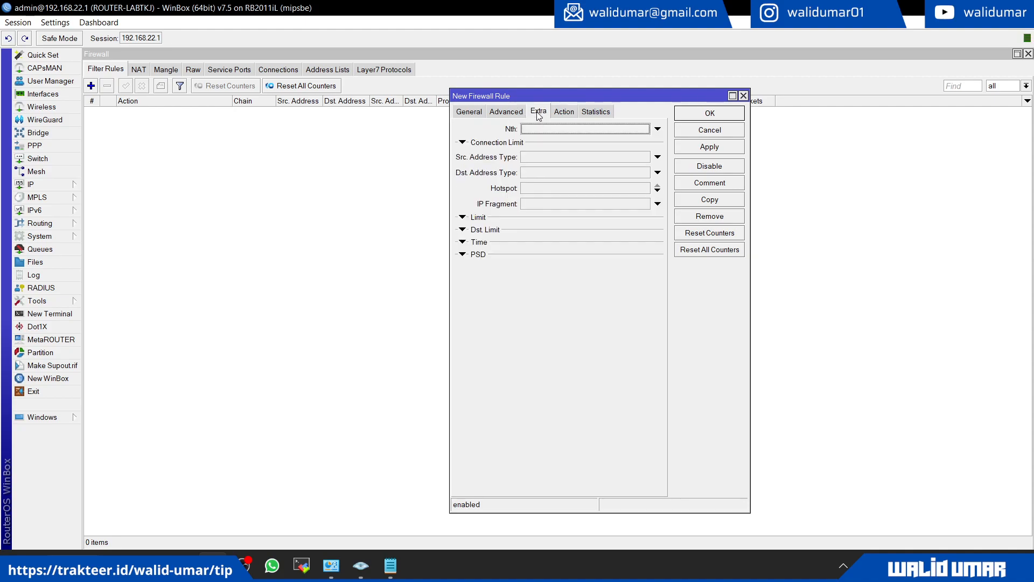
click(462, 254)
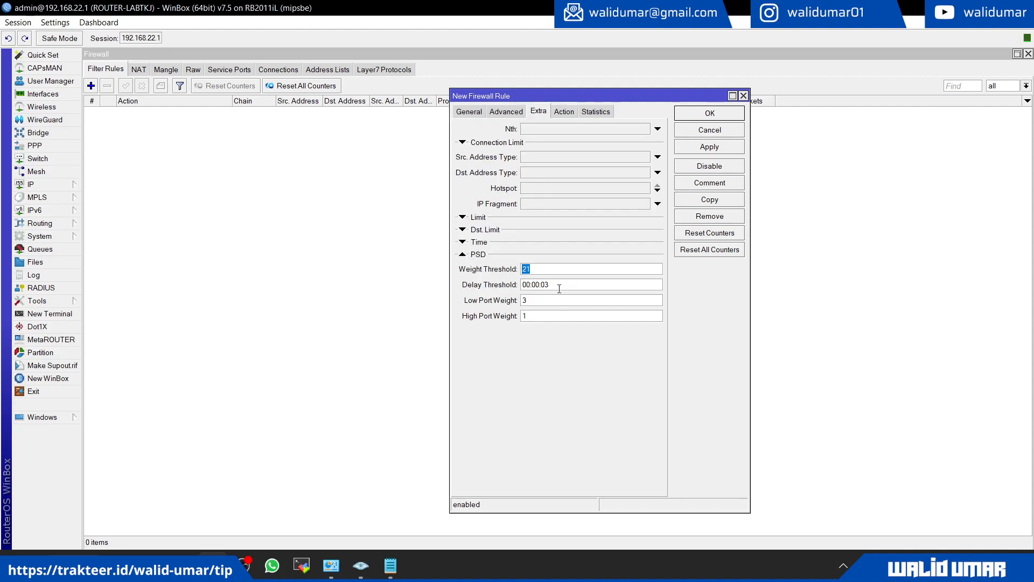
click(552, 270)
drag(550, 271, 479, 262)
drag(564, 288, 487, 315)
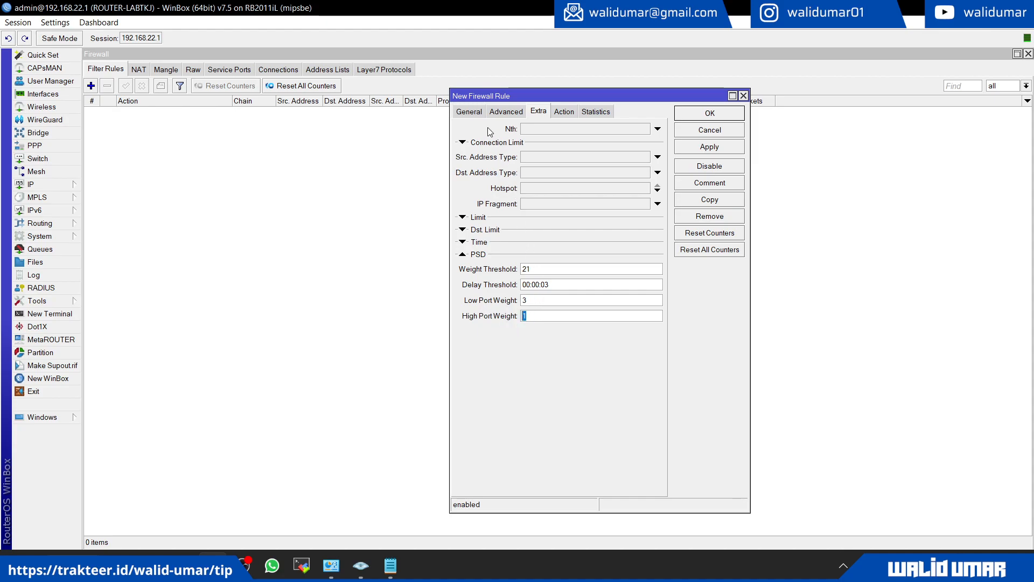
click(482, 111)
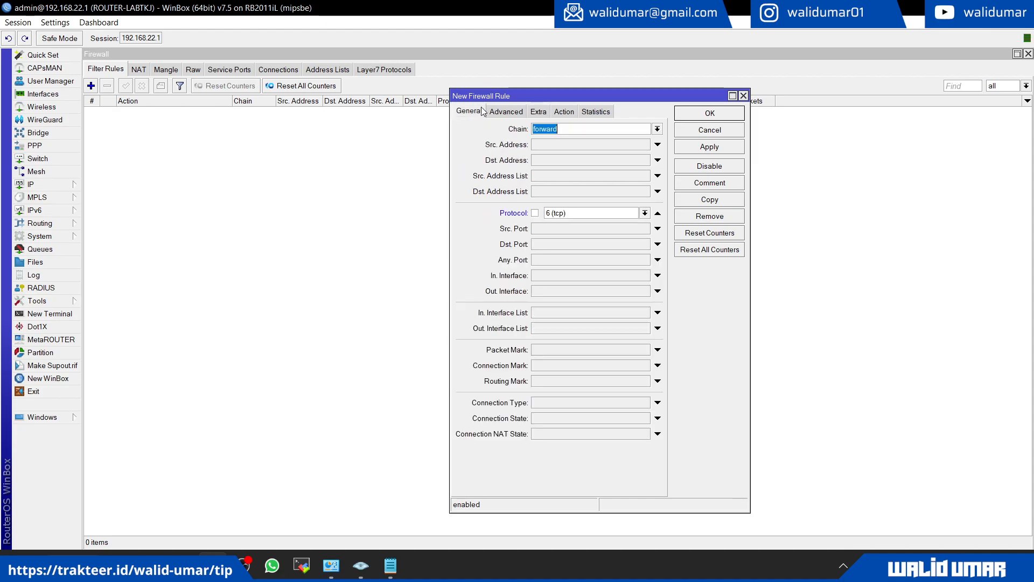
click(722, 152)
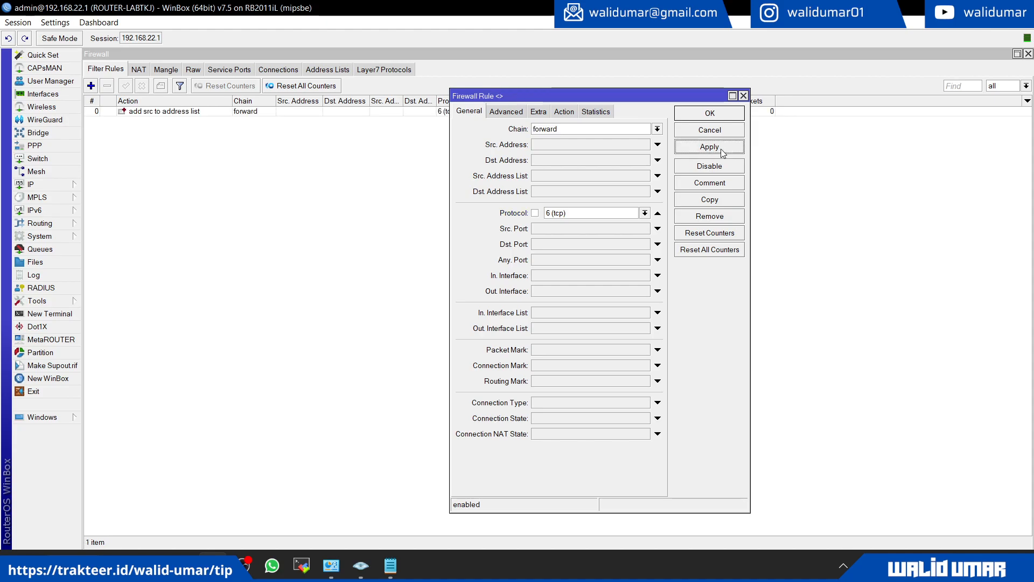
Copy the forward-chain tcp rule, set the copy's protocol to udp, and save both rules.
mouse_move(512, 98)
mouse_down()
mouse_move(511, 144)
mouse_move(497, 93)
mouse_up()
click(713, 197)
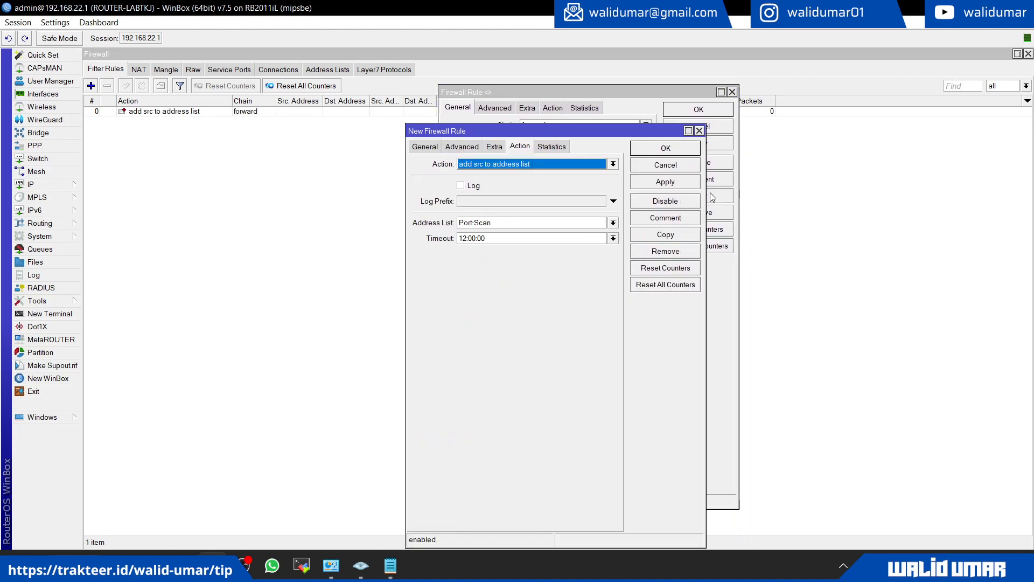
click(430, 147)
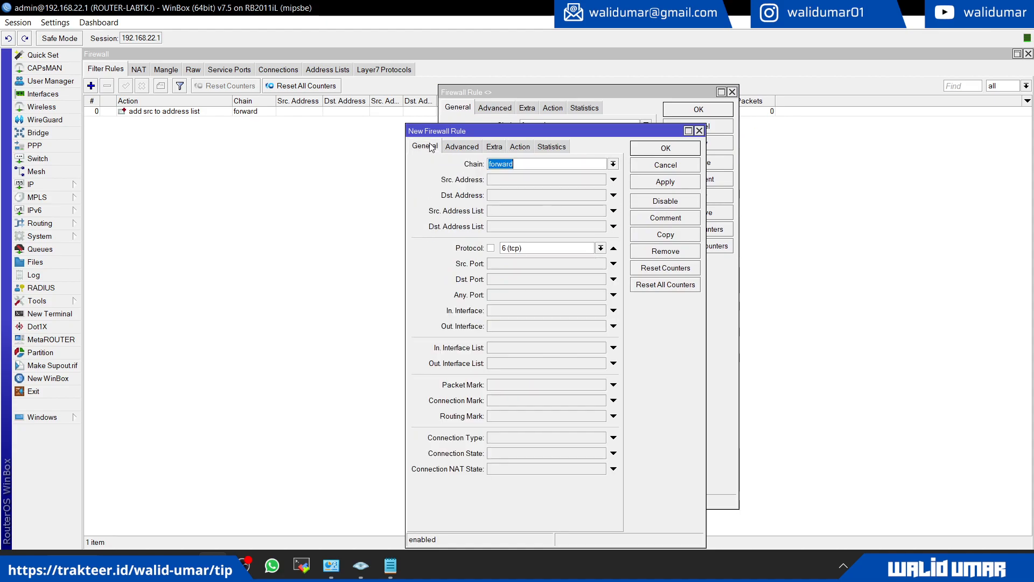
click(600, 248)
text(udp)
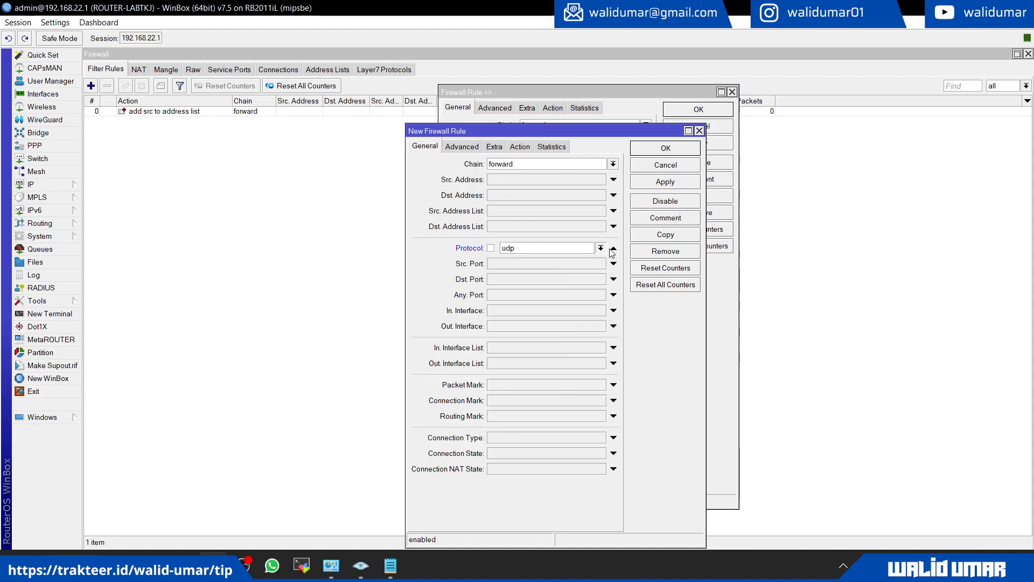
key(Return)
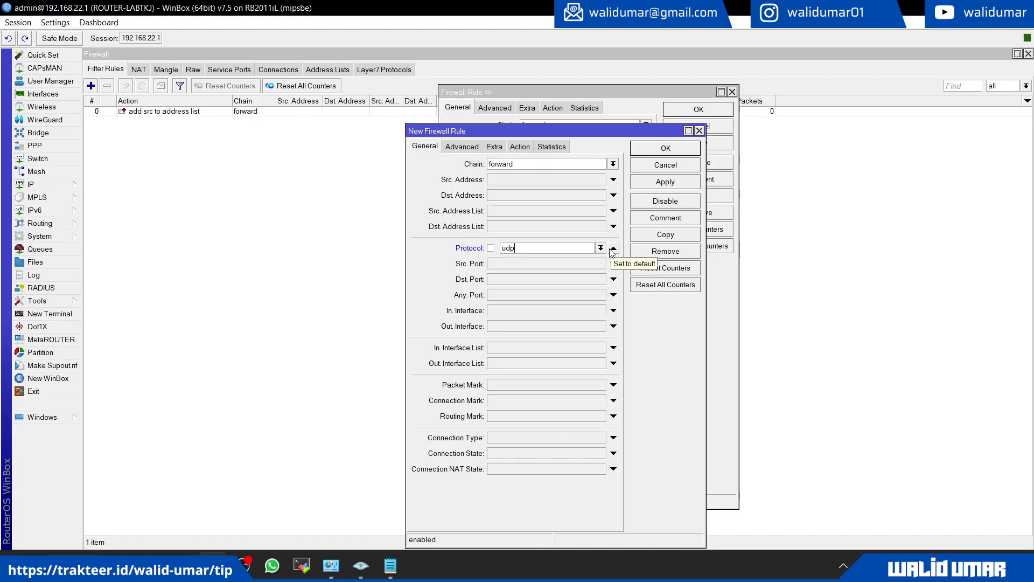
click(651, 183)
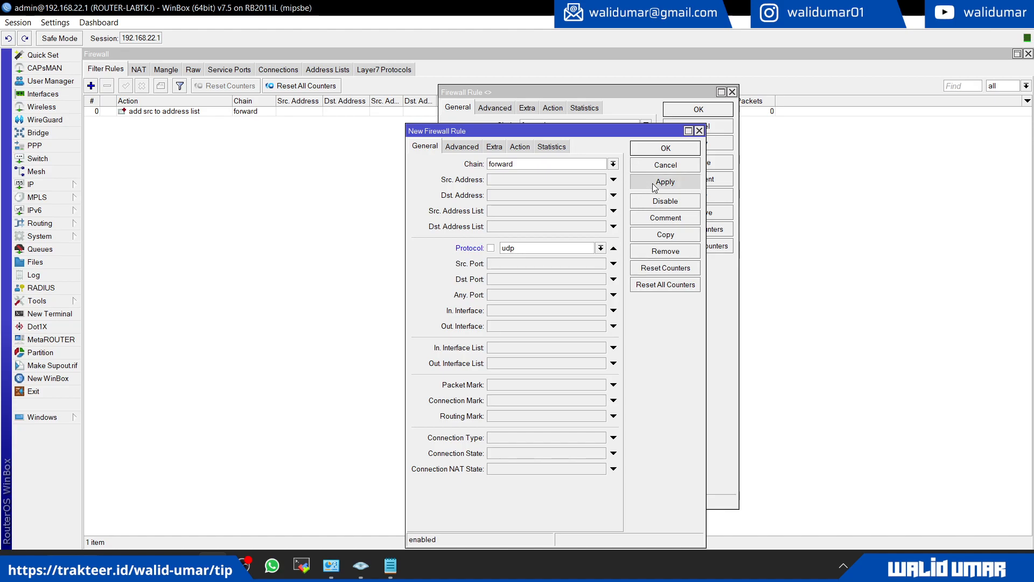
click(674, 145)
click(695, 110)
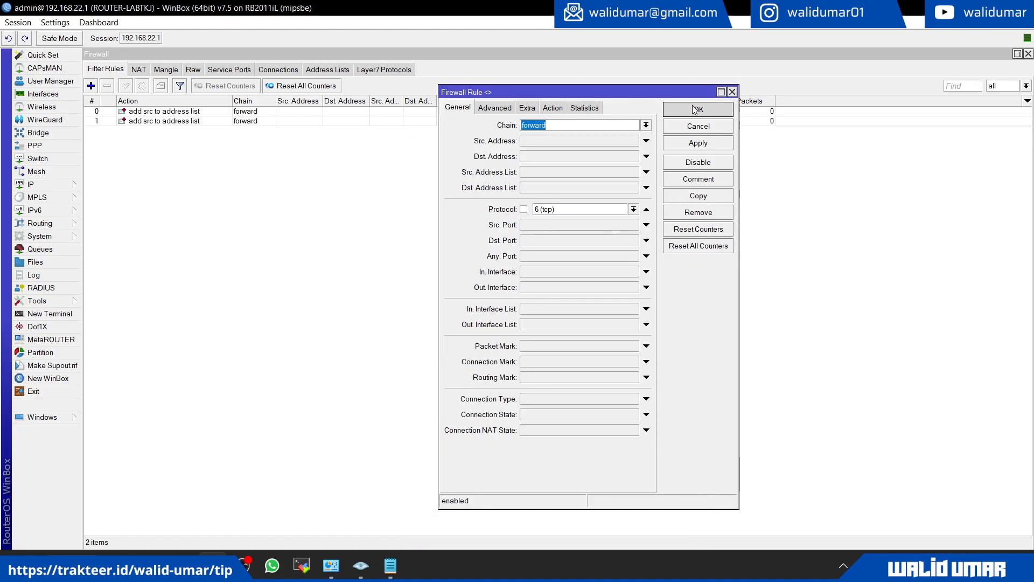
Review the forward-chain tcp rule's PSD and action settings, including its address list and timeout.
double_click(479, 111)
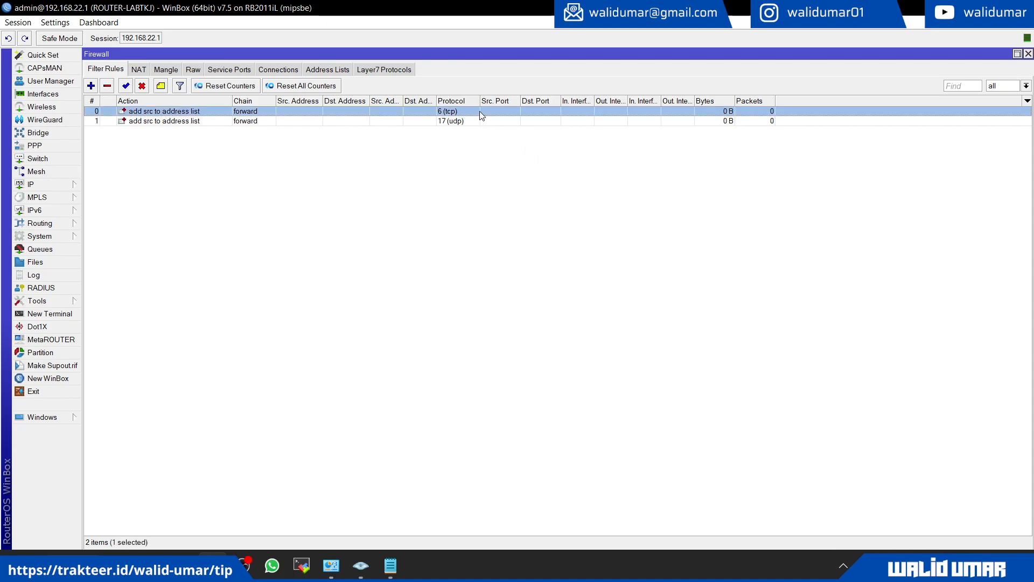
click(494, 107)
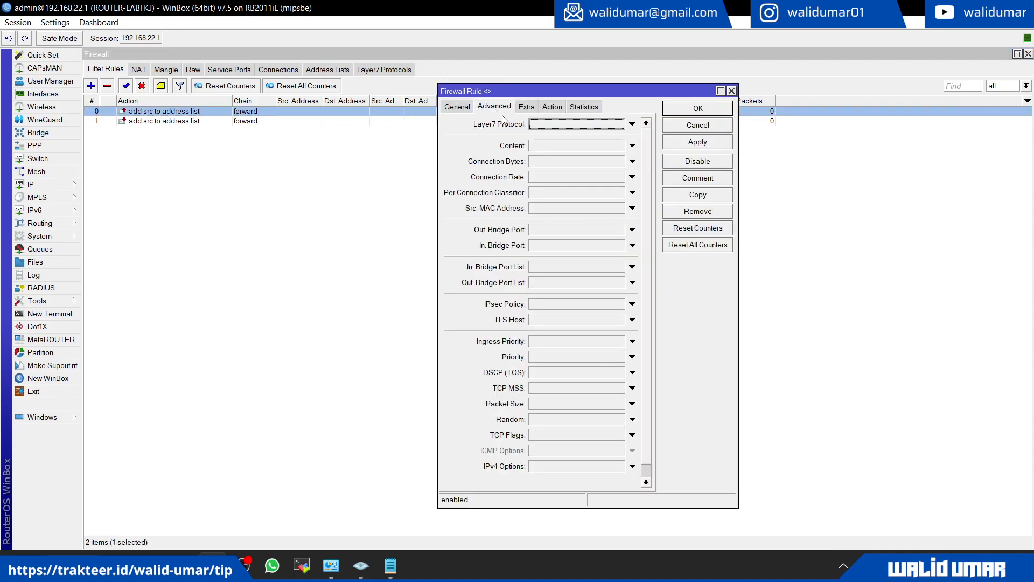
click(525, 107)
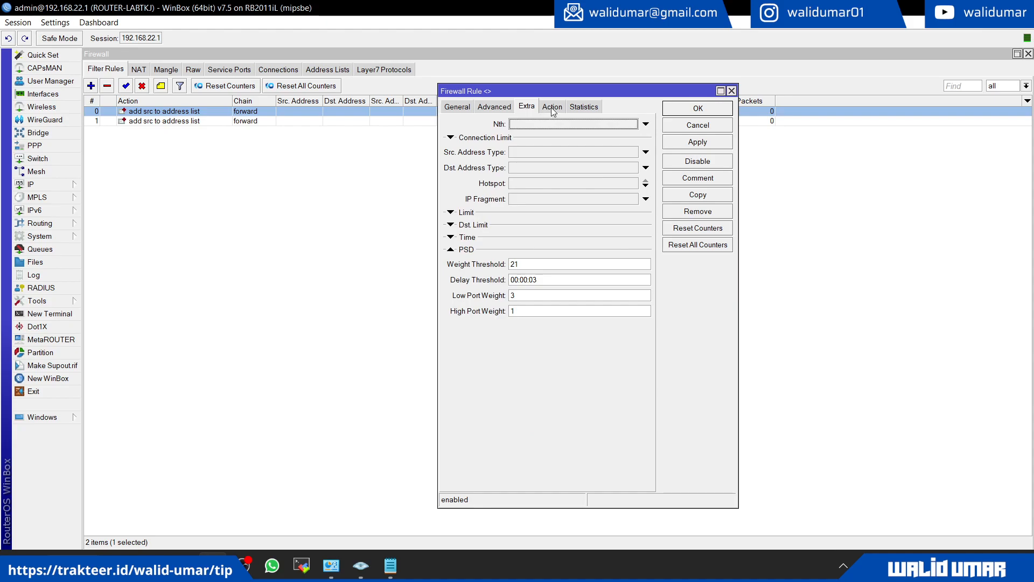
click(552, 108)
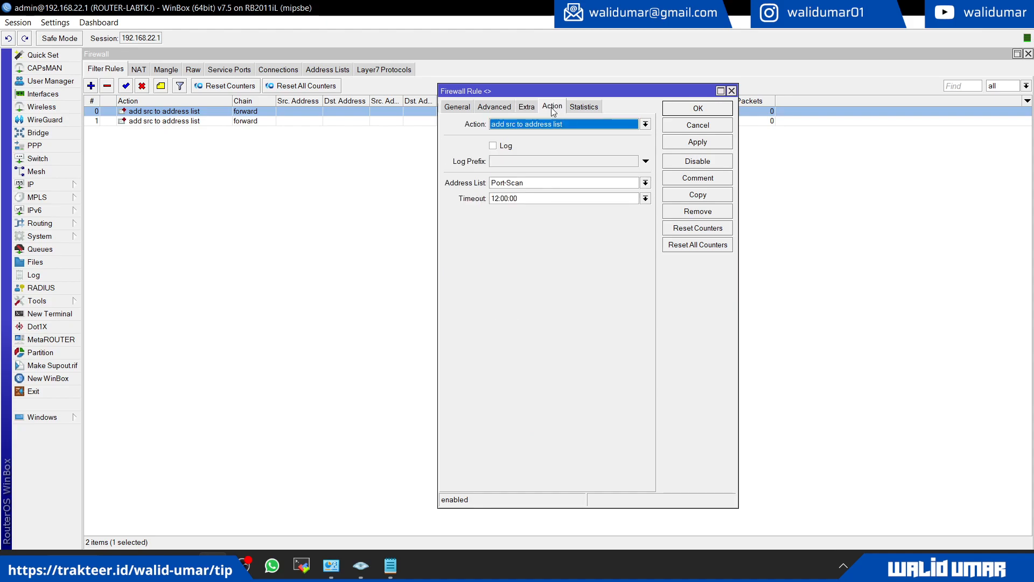
click(694, 108)
double_click(455, 112)
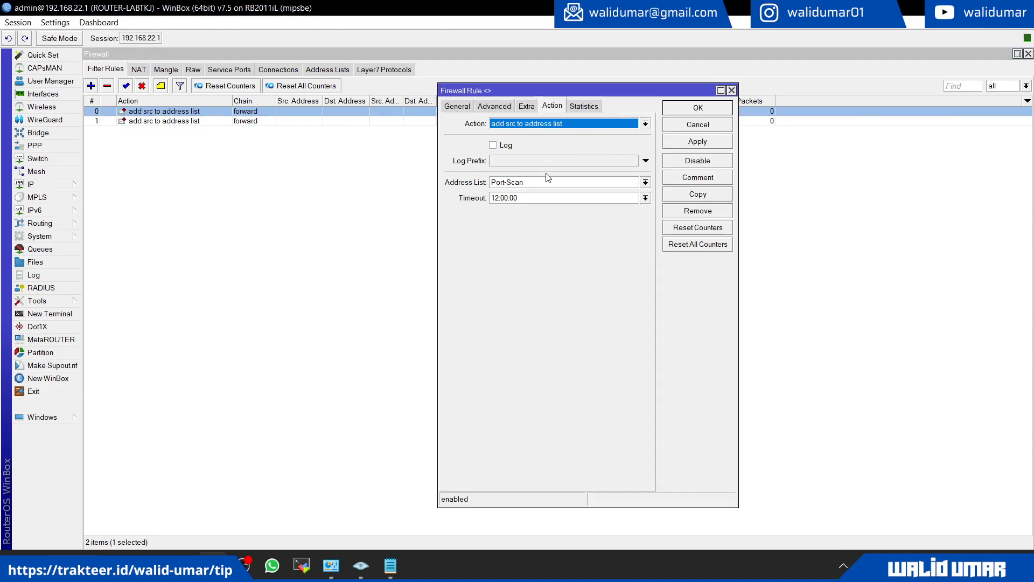
double_click(547, 182)
click(678, 107)
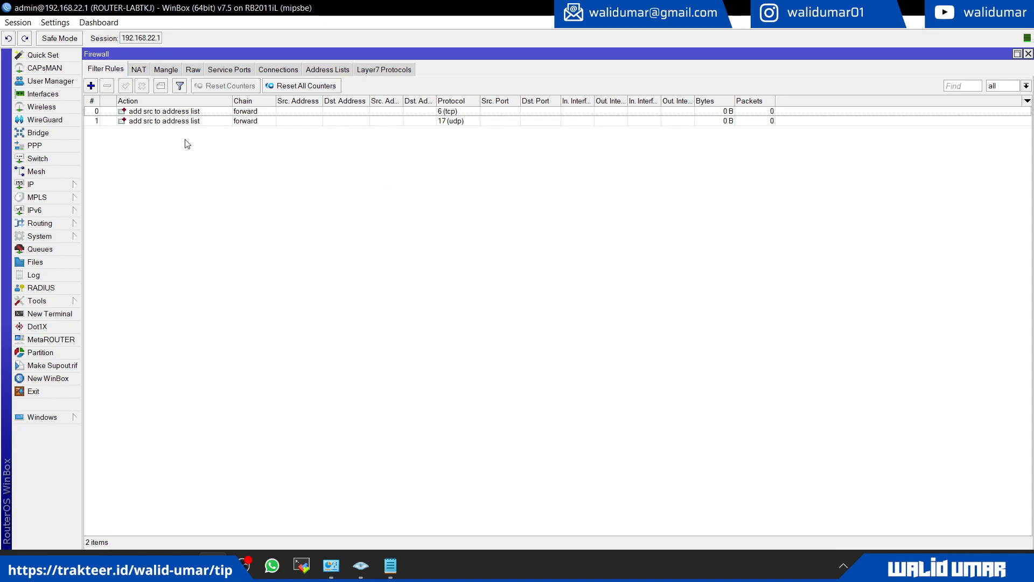
Copy the forward-chain tcp rule, set the copy's chain to input, and save it.
double_click(197, 112)
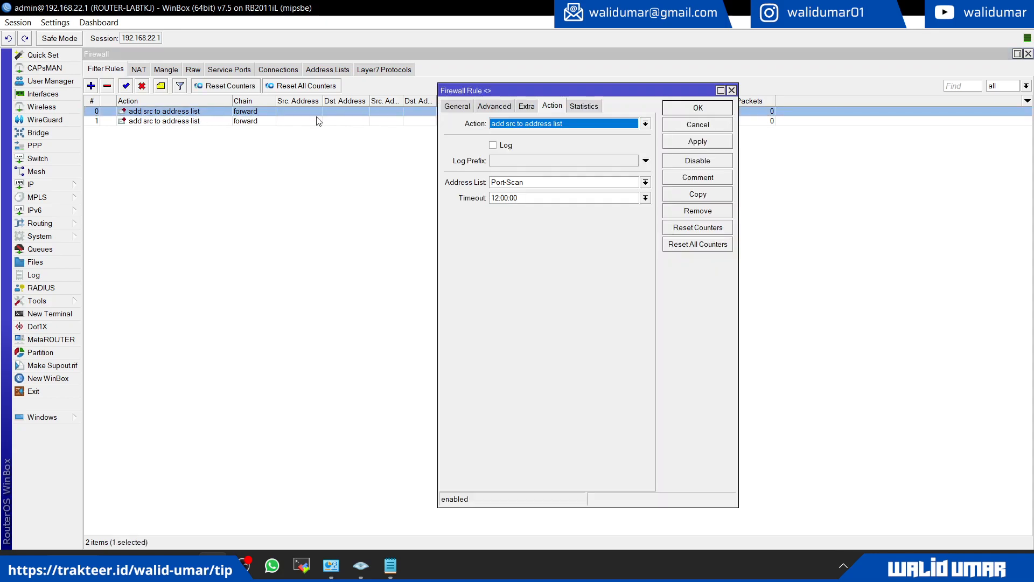
click(695, 196)
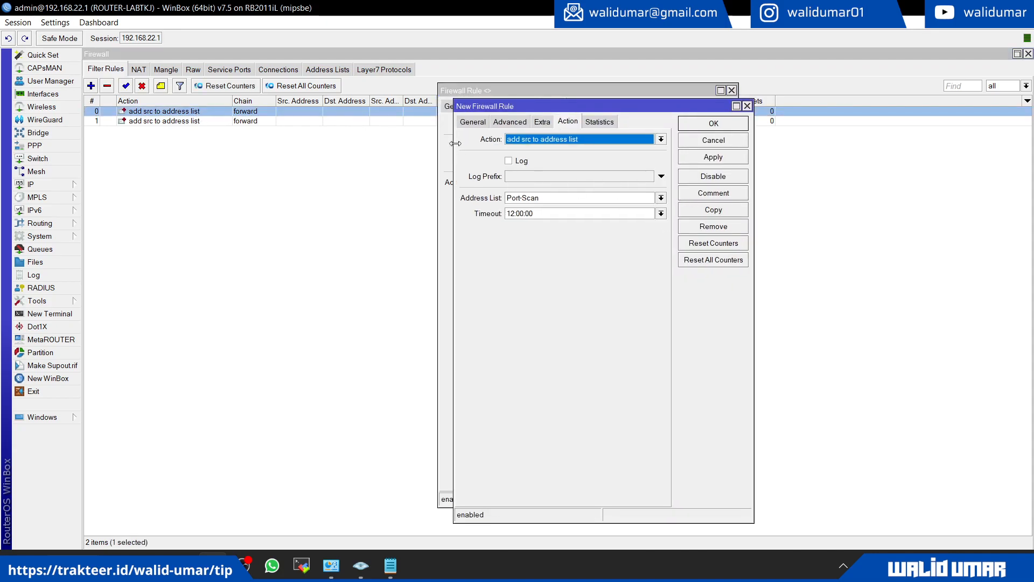
click(473, 121)
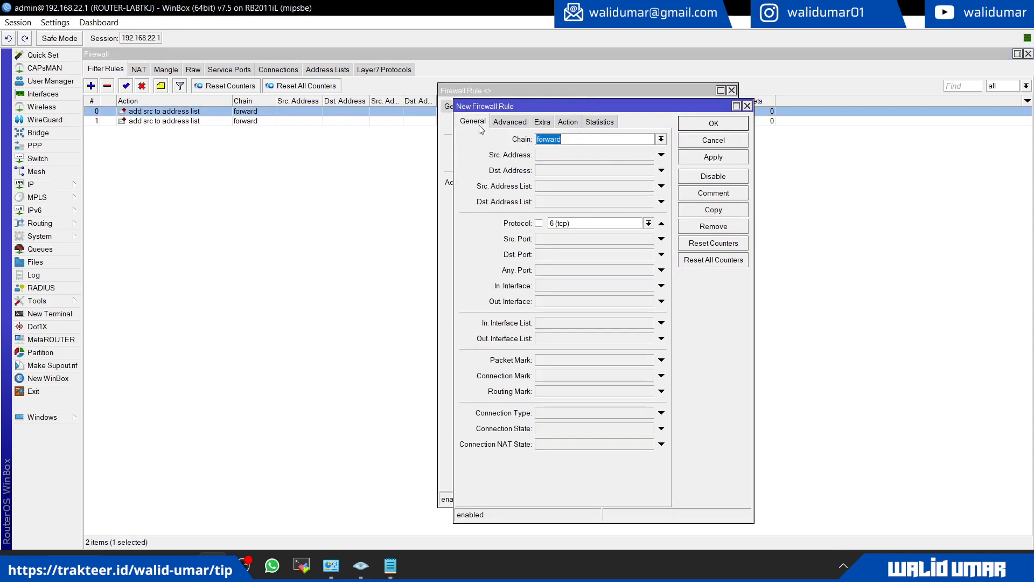
click(649, 224)
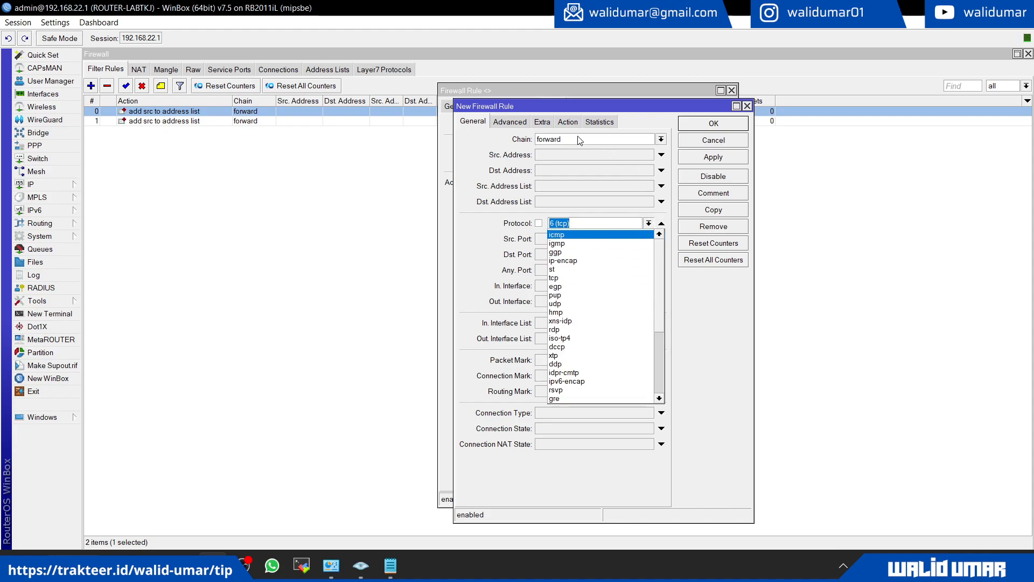
click(661, 139)
click(660, 139)
click(645, 159)
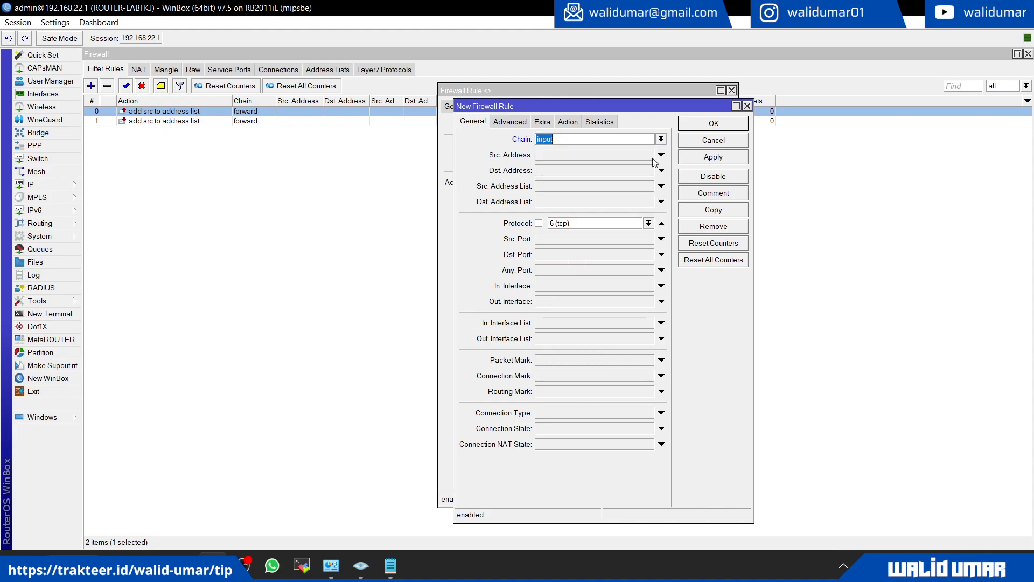
click(734, 158)
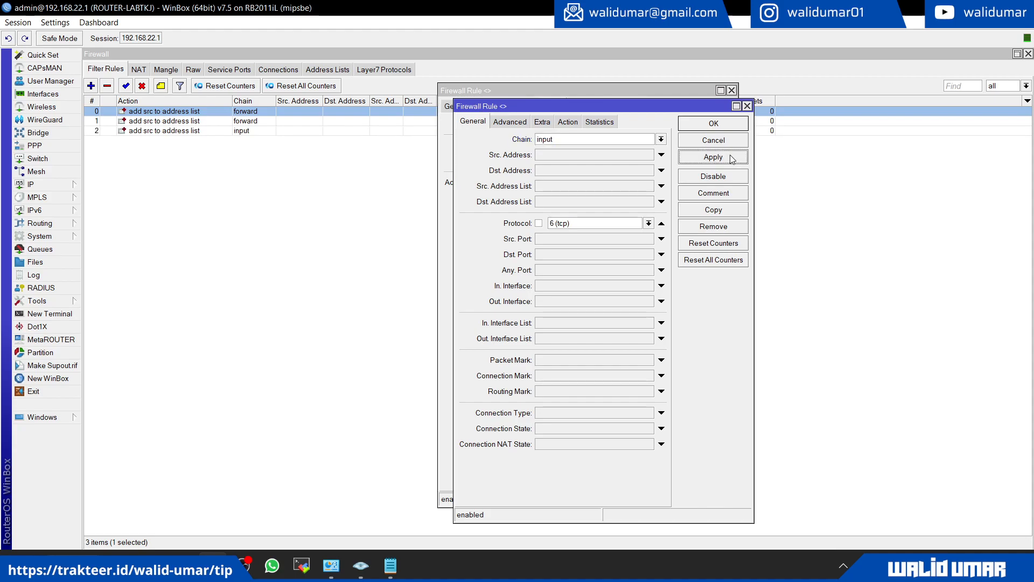
click(722, 125)
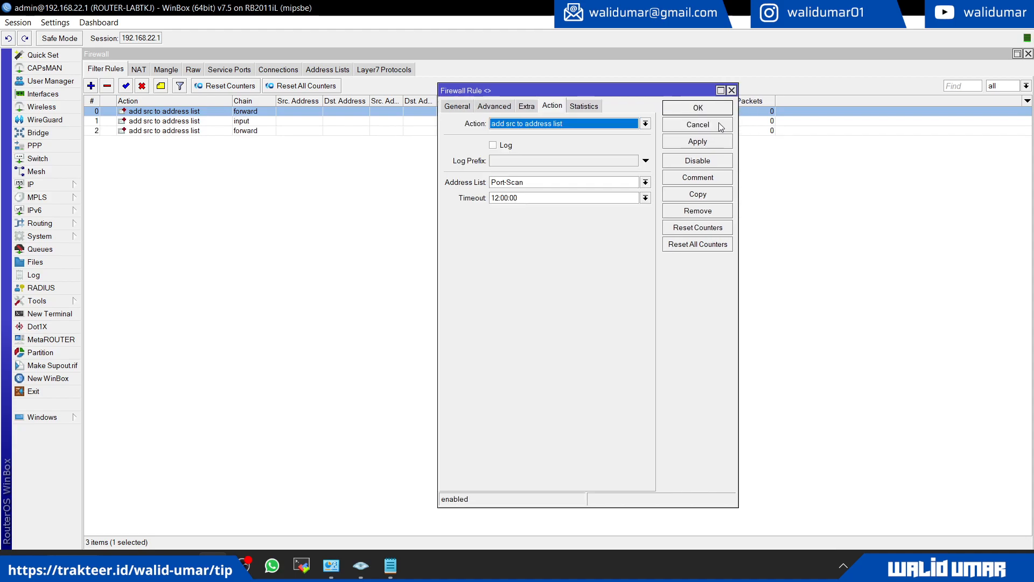
Close the original forward tcp rule without changes and sort the filter rules by chain.
click(719, 124)
click(377, 168)
click(258, 102)
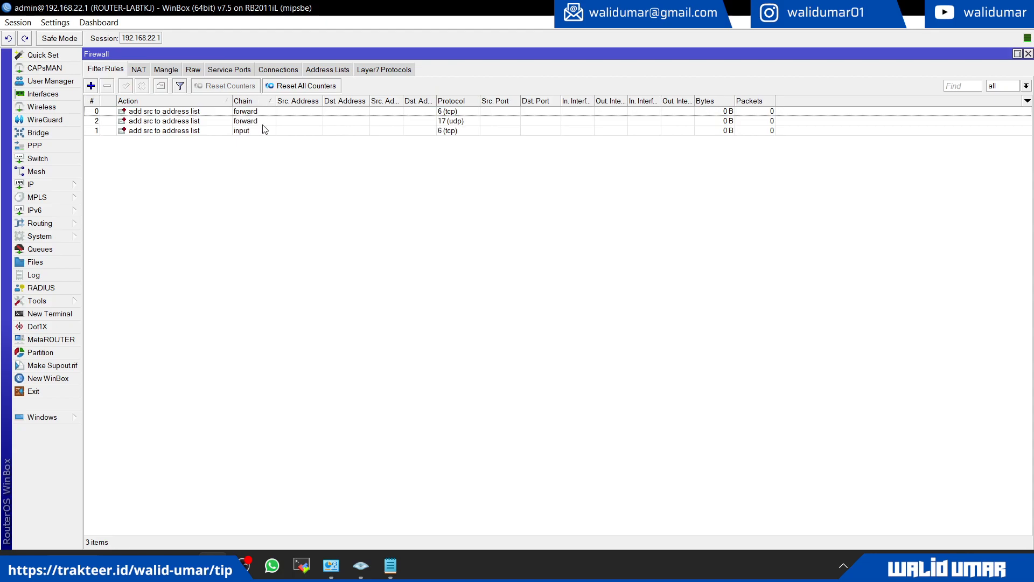
Copy the input-chain tcp rule, set the copy's protocol to udp, and save both rules.
click(254, 131)
double_click(253, 131)
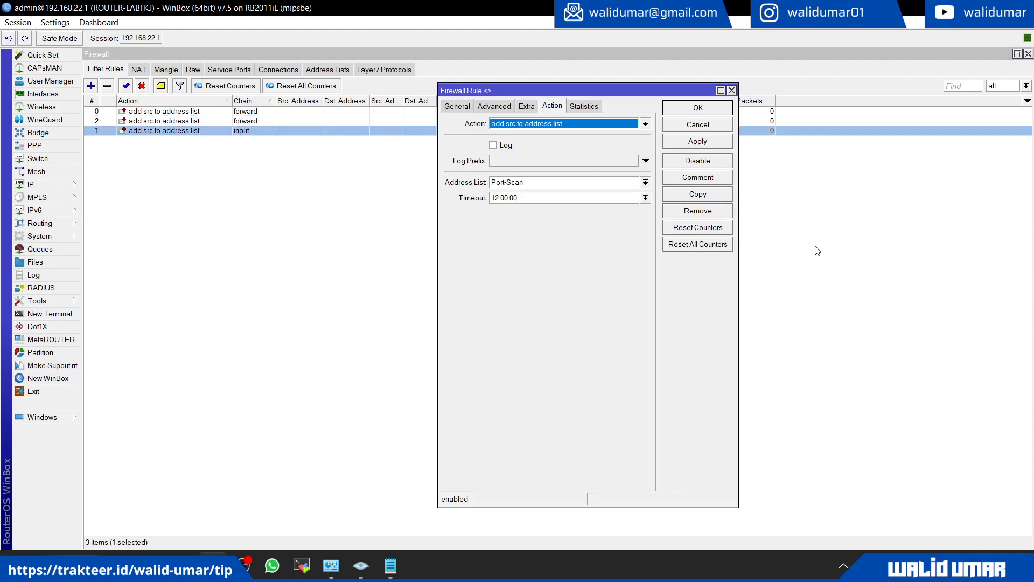
click(697, 193)
click(465, 122)
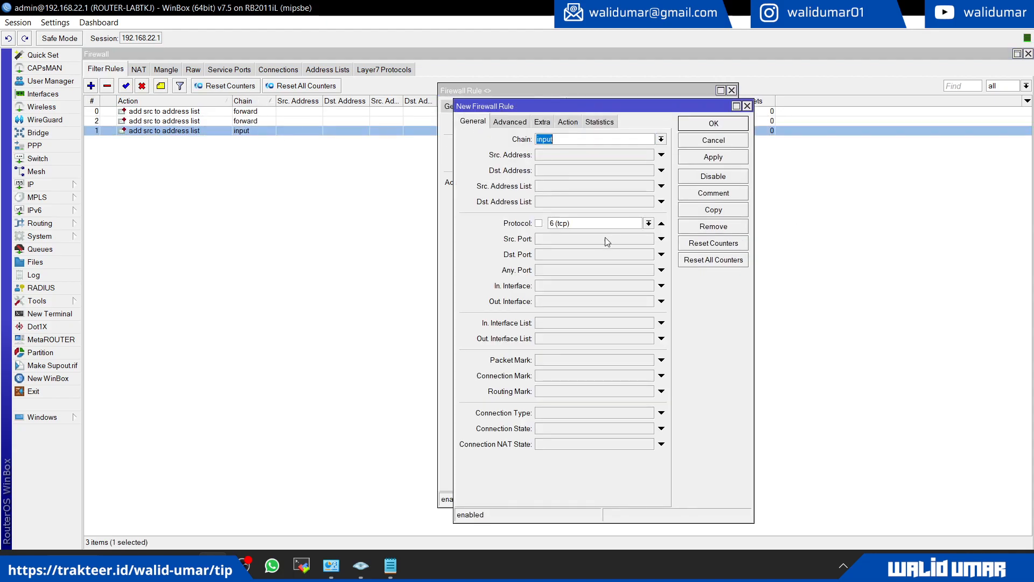
click(649, 224)
text(udp)
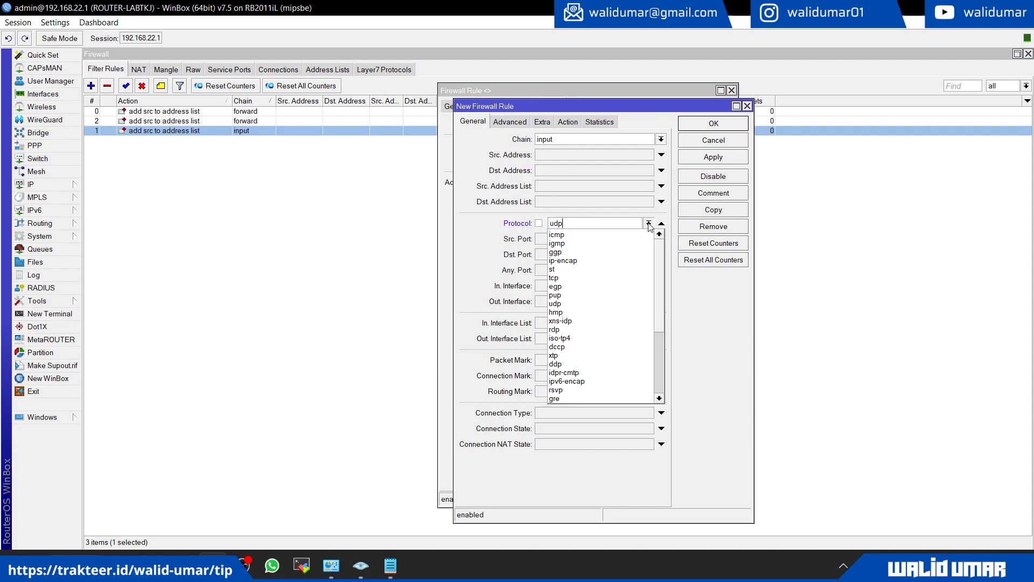
click(649, 223)
click(698, 159)
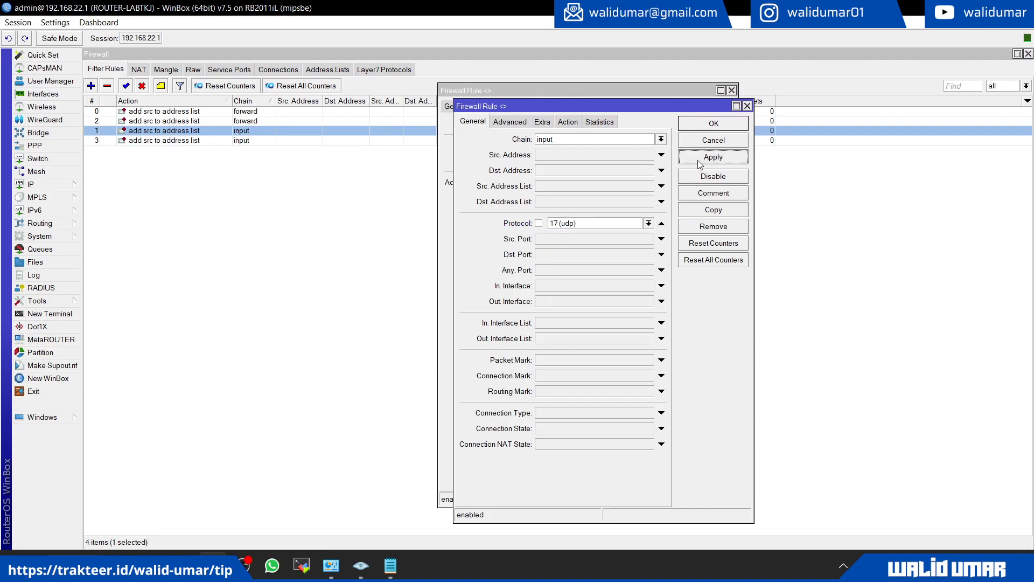
click(698, 125)
click(697, 109)
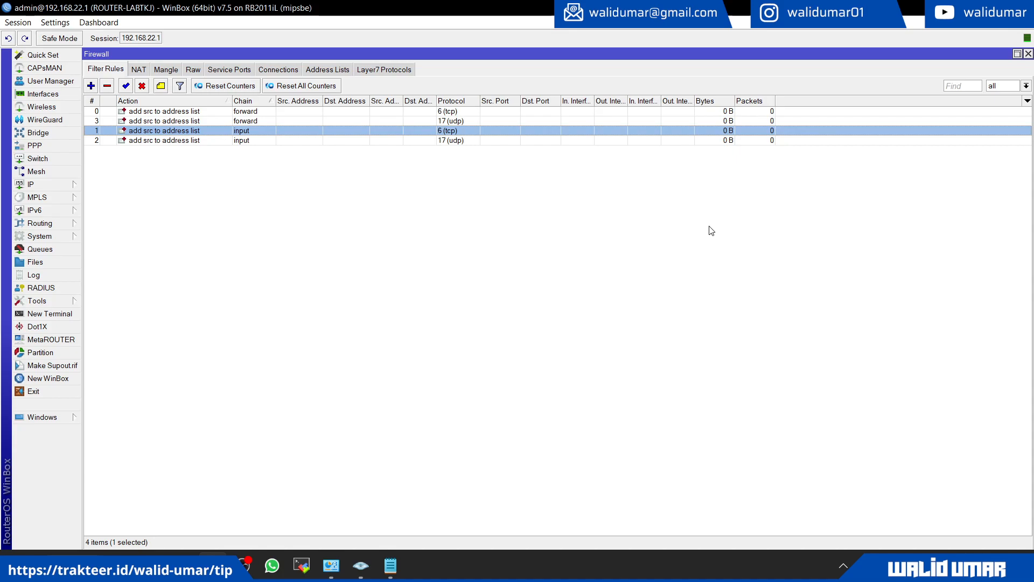
Look over the tcp and udp rules on the forward and input chains in the filter rule list.
click(706, 228)
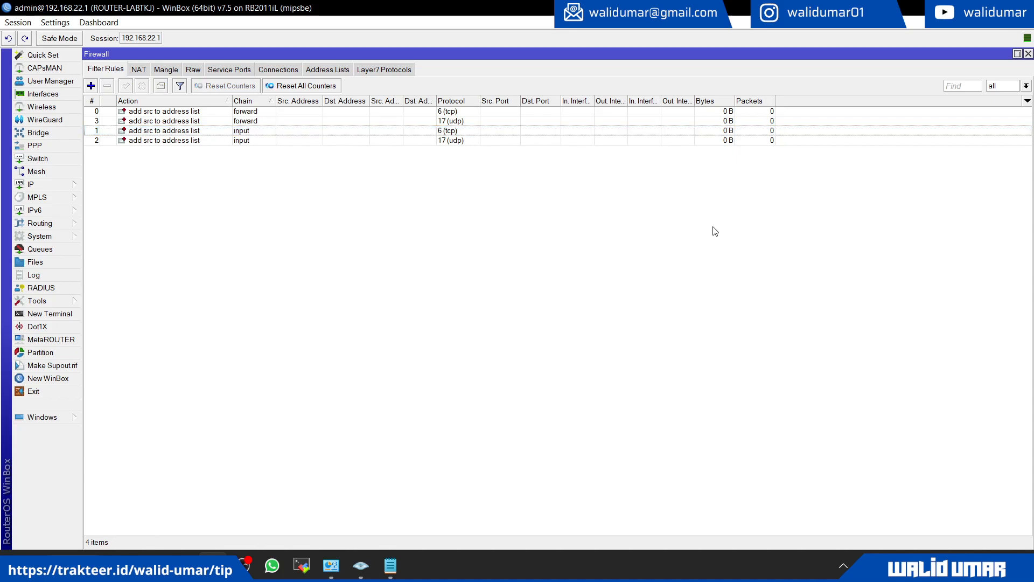
click(404, 132)
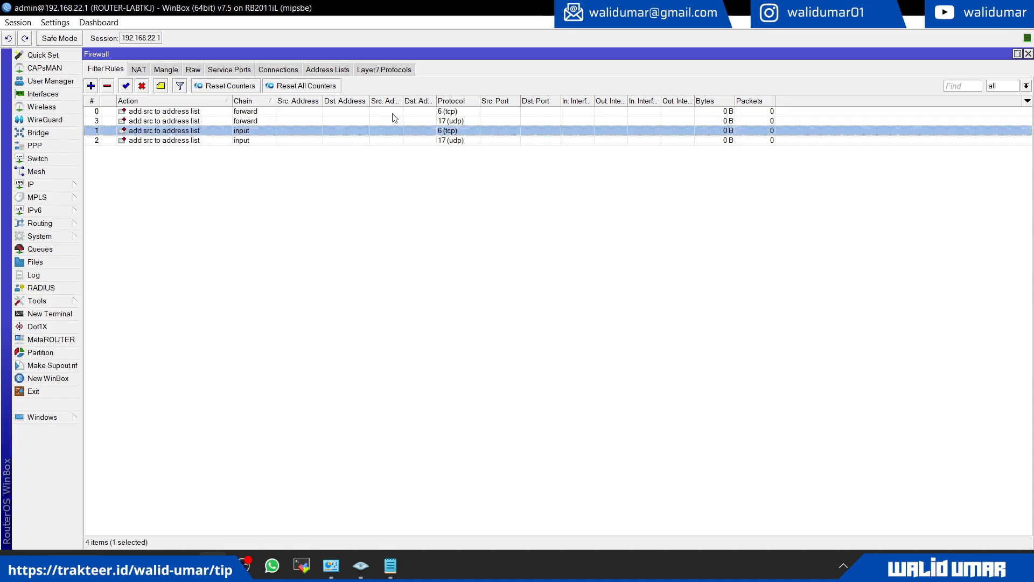
click(276, 114)
click(281, 121)
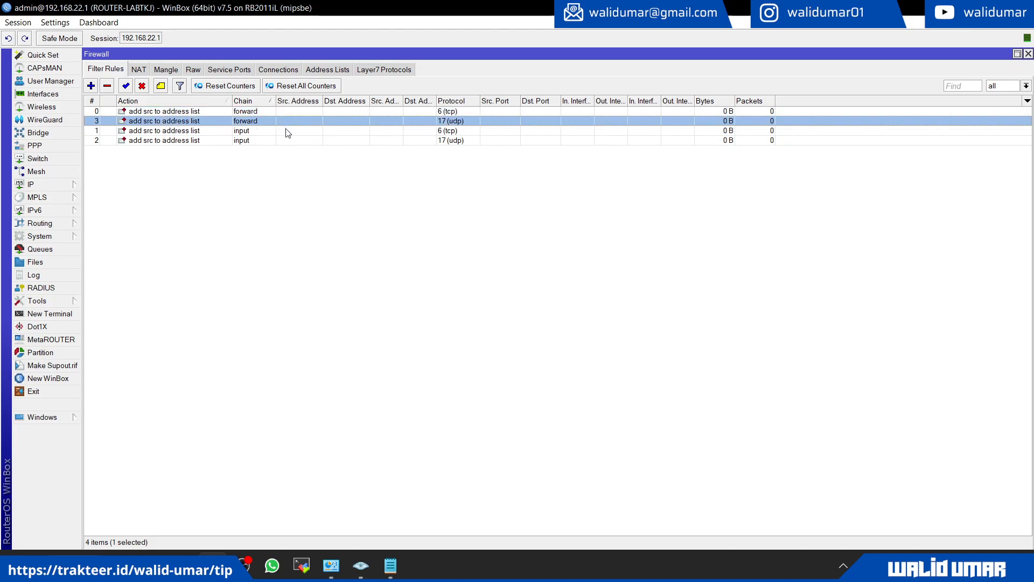
click(324, 198)
click(246, 134)
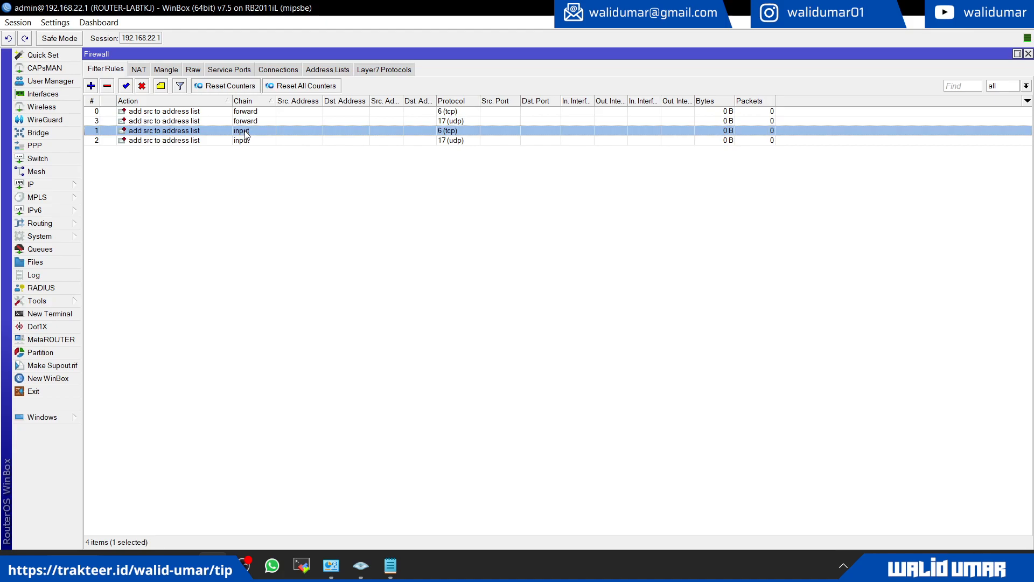
click(259, 142)
click(371, 177)
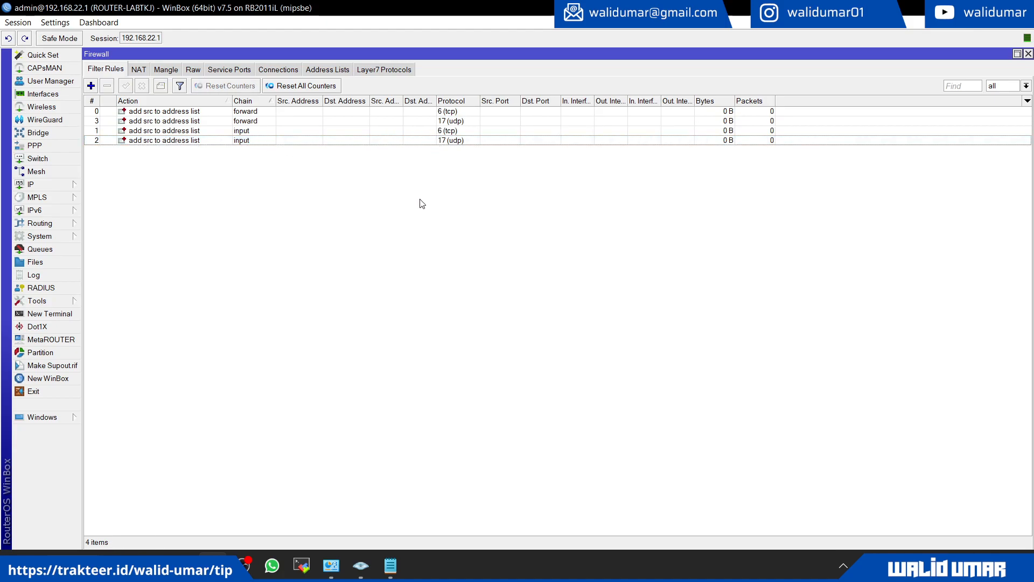
Start a new filter rule on the forward chain with Port-Scan as its source address list.
click(93, 87)
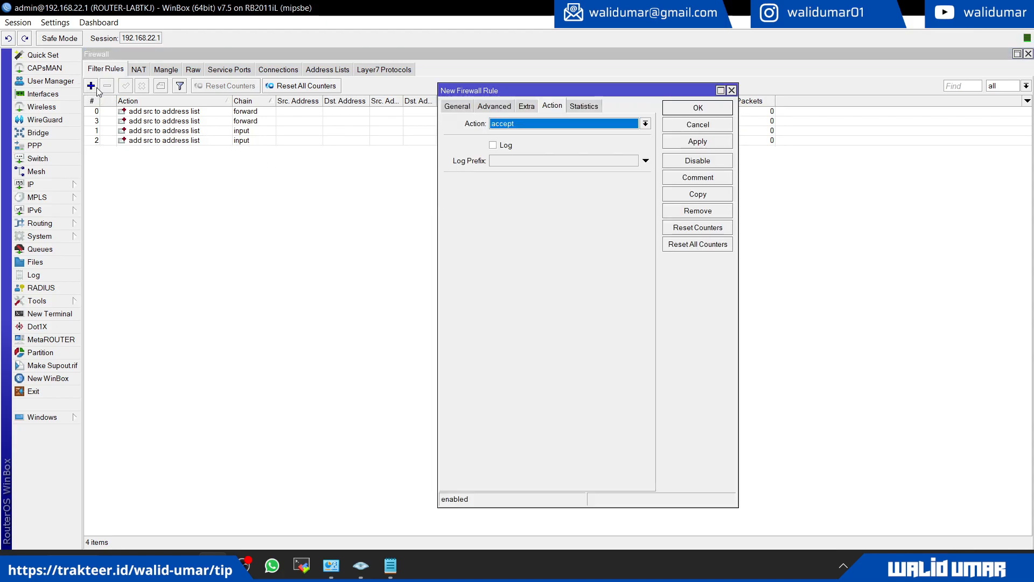
click(458, 105)
drag(470, 90, 545, 90)
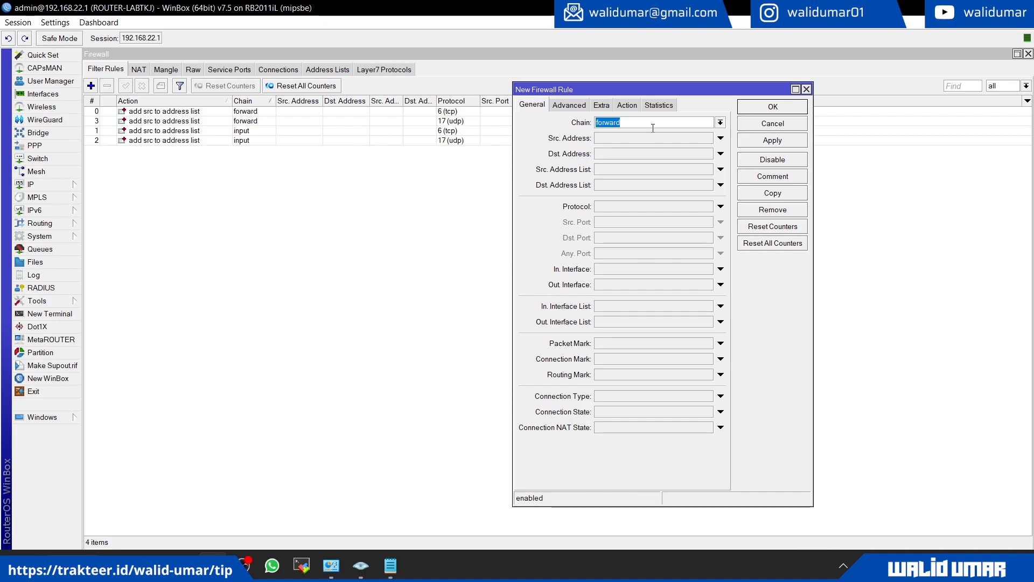
click(612, 170)
click(707, 170)
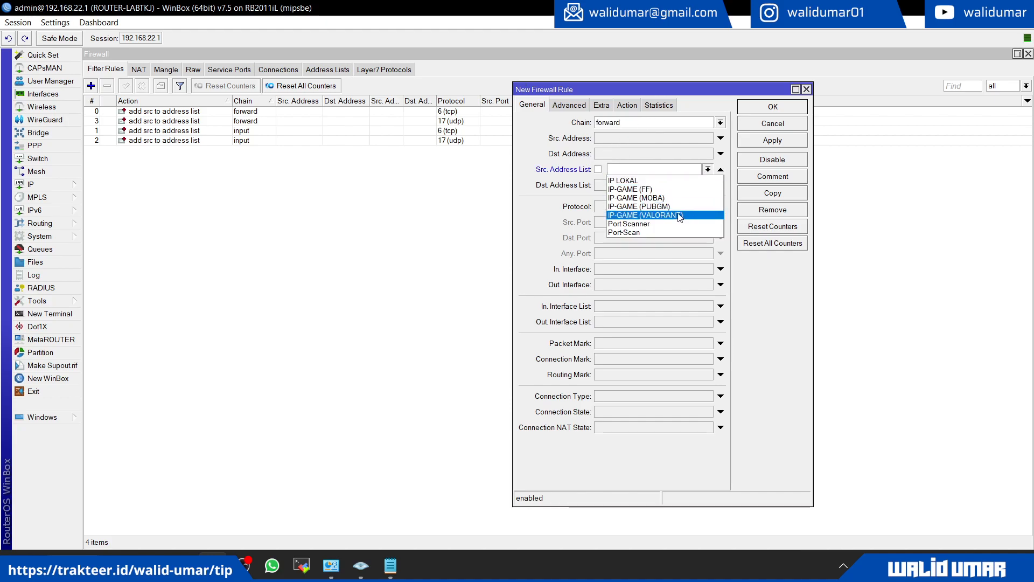
click(670, 230)
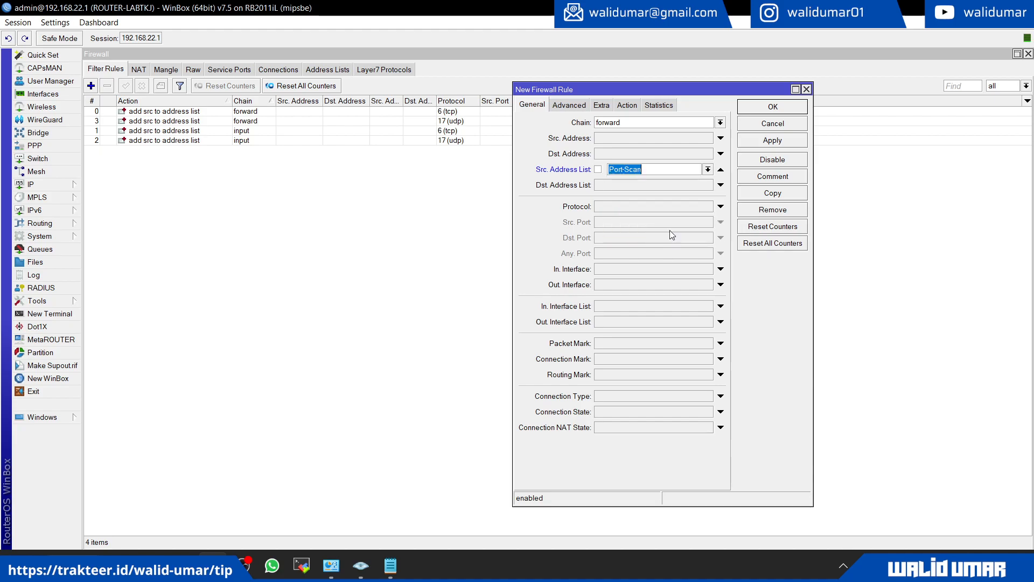
click(659, 170)
Set the new forward rule's action to drop and apply the rule.
click(569, 105)
click(602, 105)
click(627, 105)
click(628, 127)
click(606, 159)
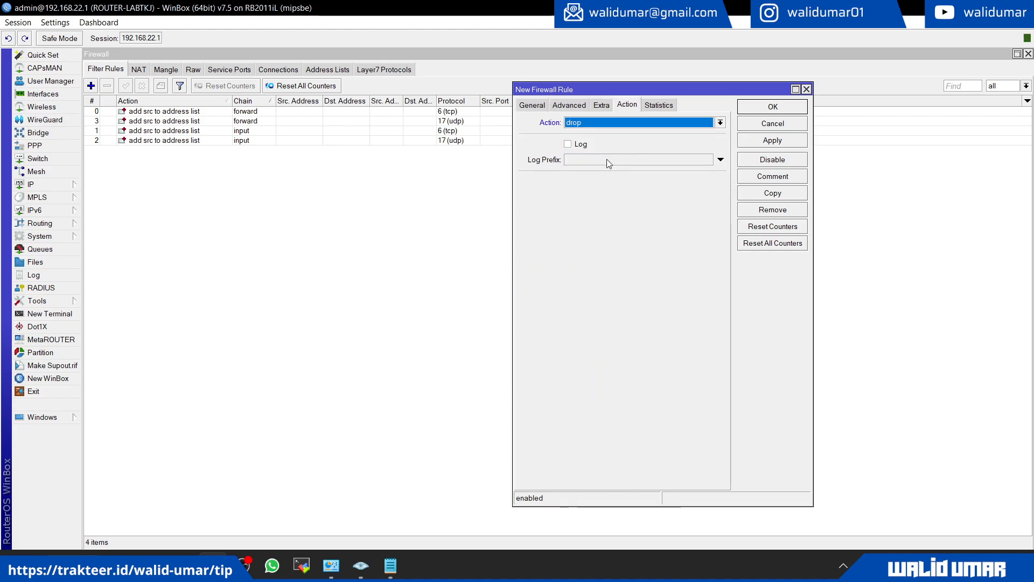
click(532, 105)
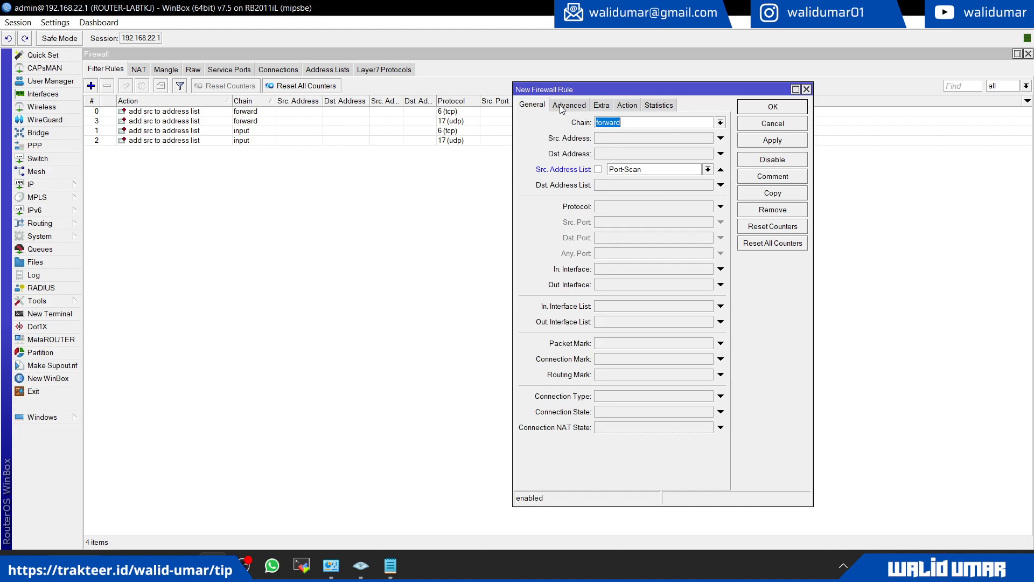
click(772, 141)
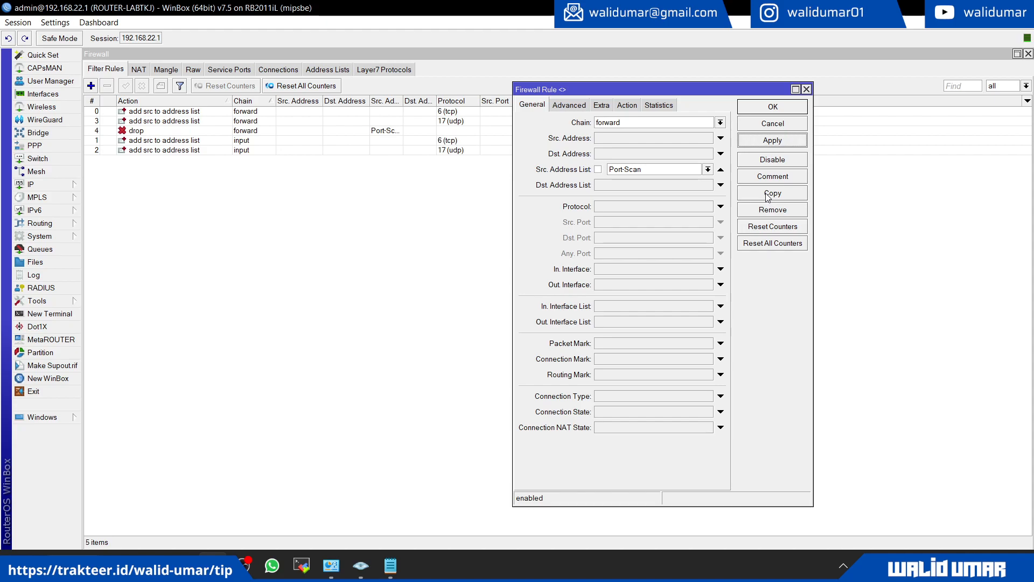
Copy the forward drop rule, set the copy's chain to input, and save both rules.
click(769, 194)
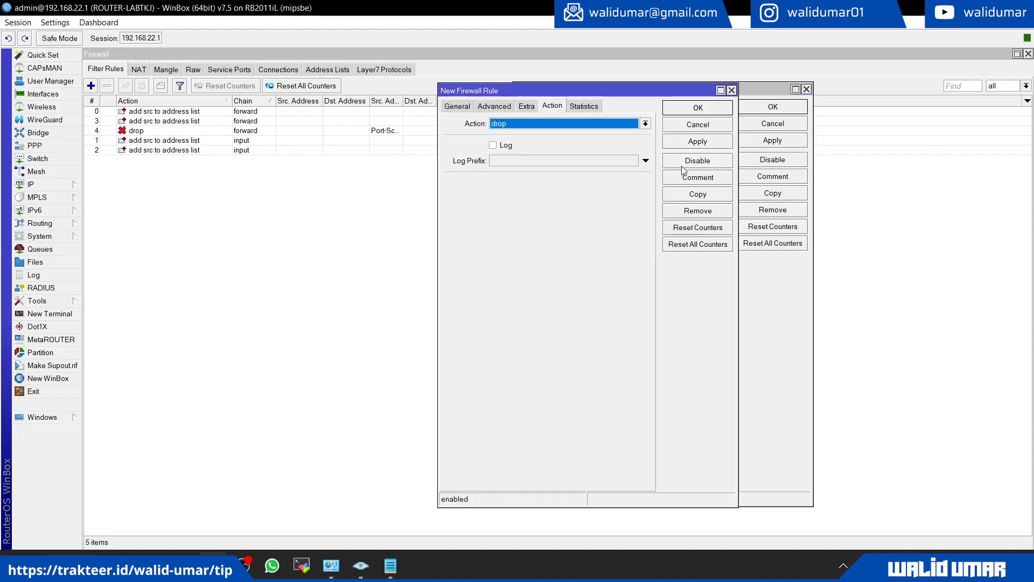
click(470, 105)
click(645, 124)
click(625, 142)
click(698, 143)
click(708, 109)
click(754, 108)
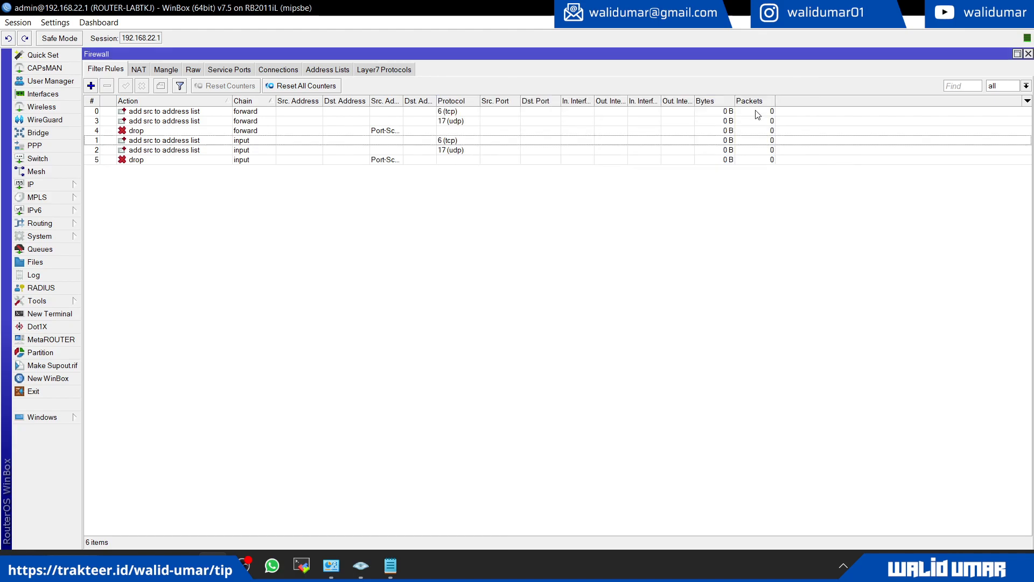
Sort the filter rules by action and review the action settings of the four tcp and udp rules.
click(141, 102)
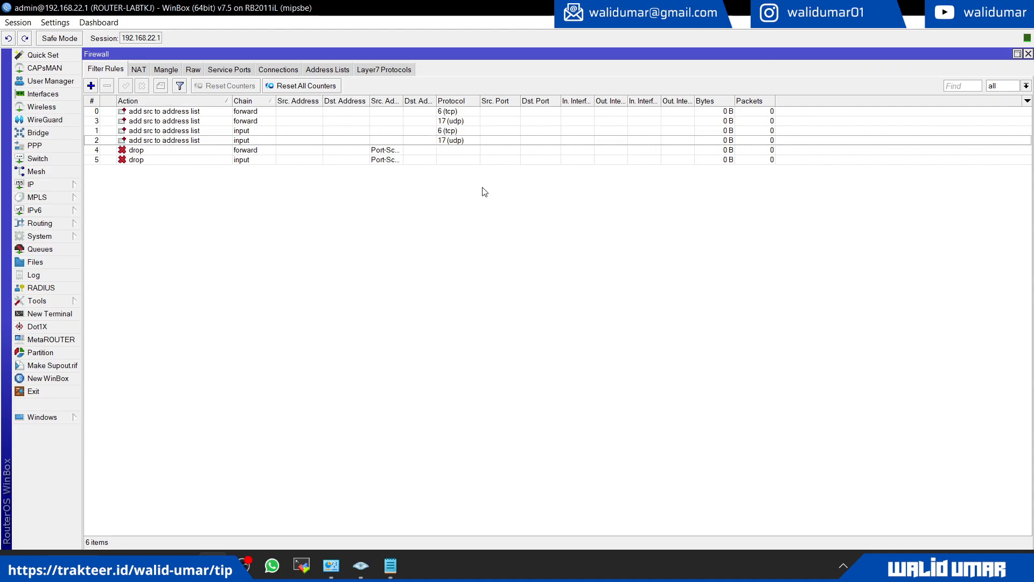
double_click(452, 111)
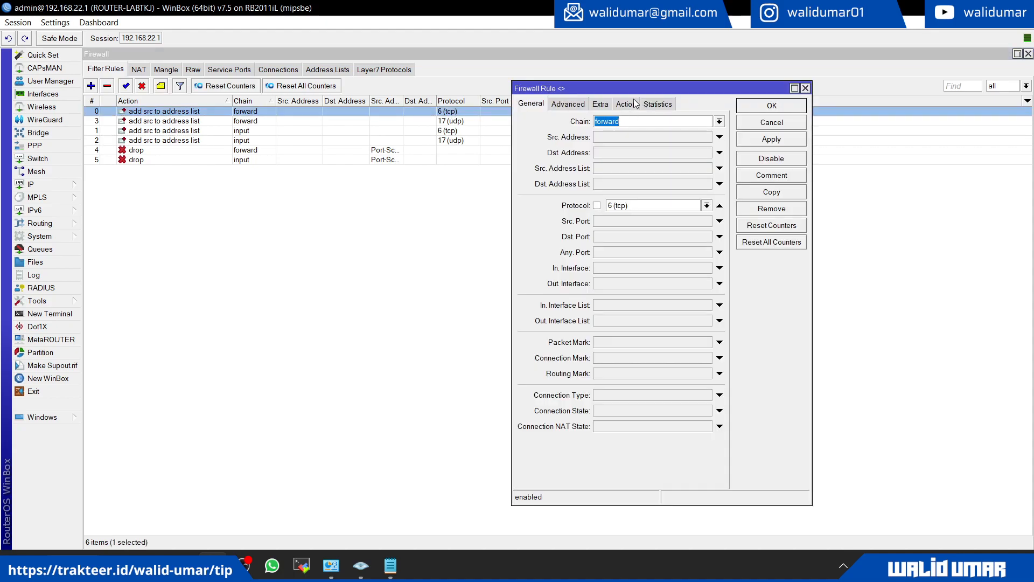
click(626, 104)
click(769, 107)
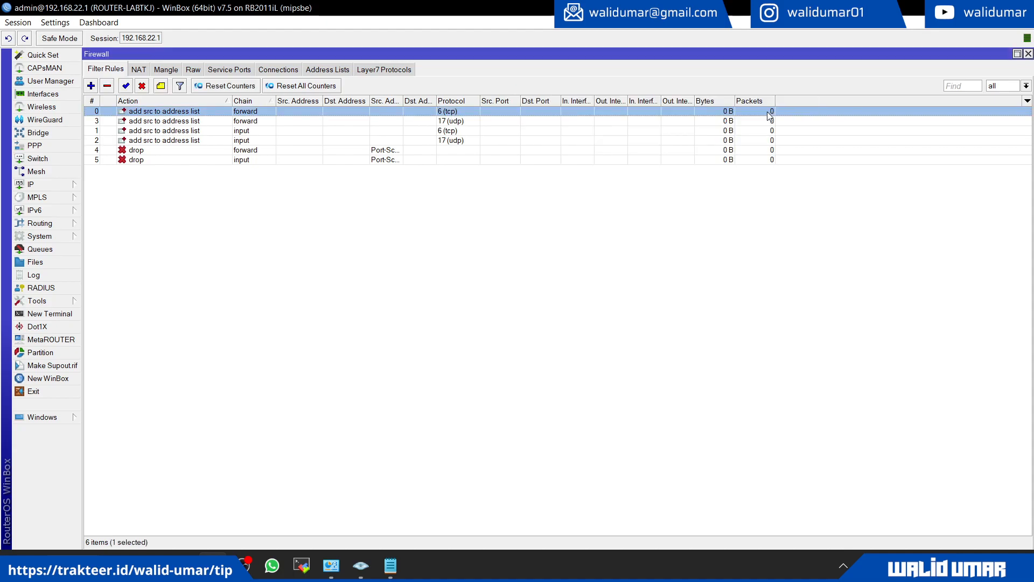
click(487, 131)
double_click(480, 121)
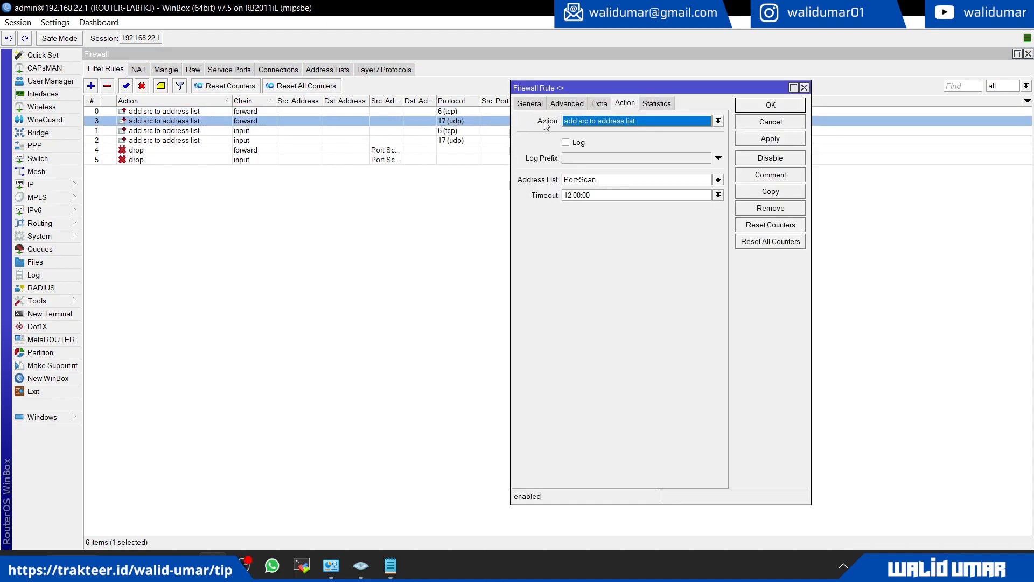
click(757, 111)
double_click(493, 131)
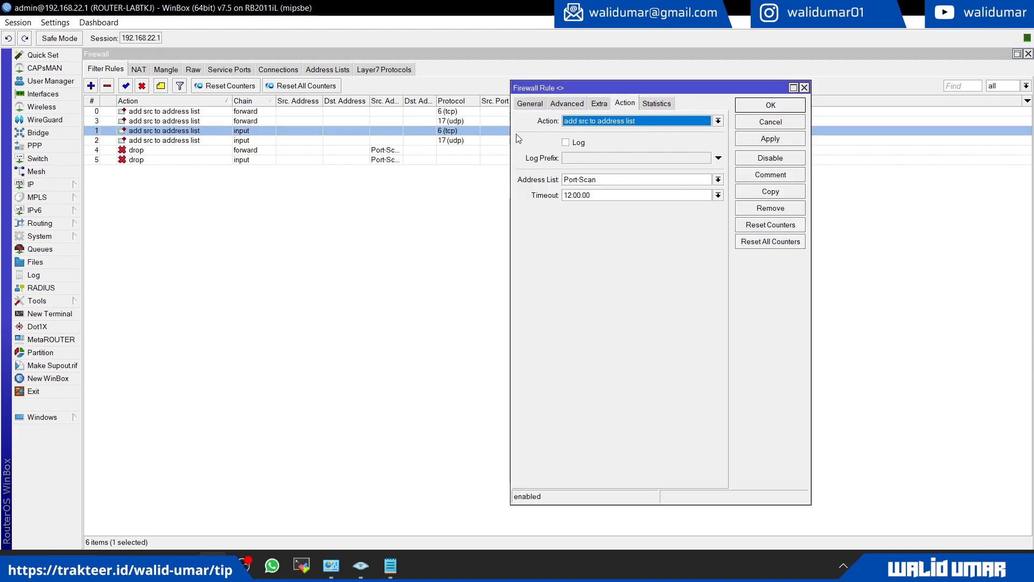
click(768, 112)
double_click(467, 141)
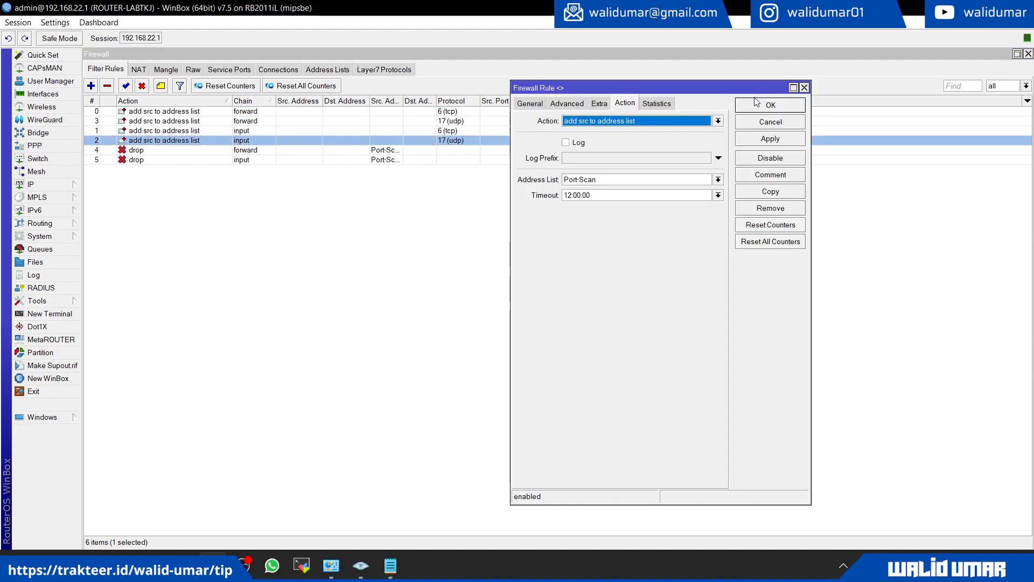
click(757, 103)
Review the action, chain and source address list of the forward and input drop rules.
double_click(390, 149)
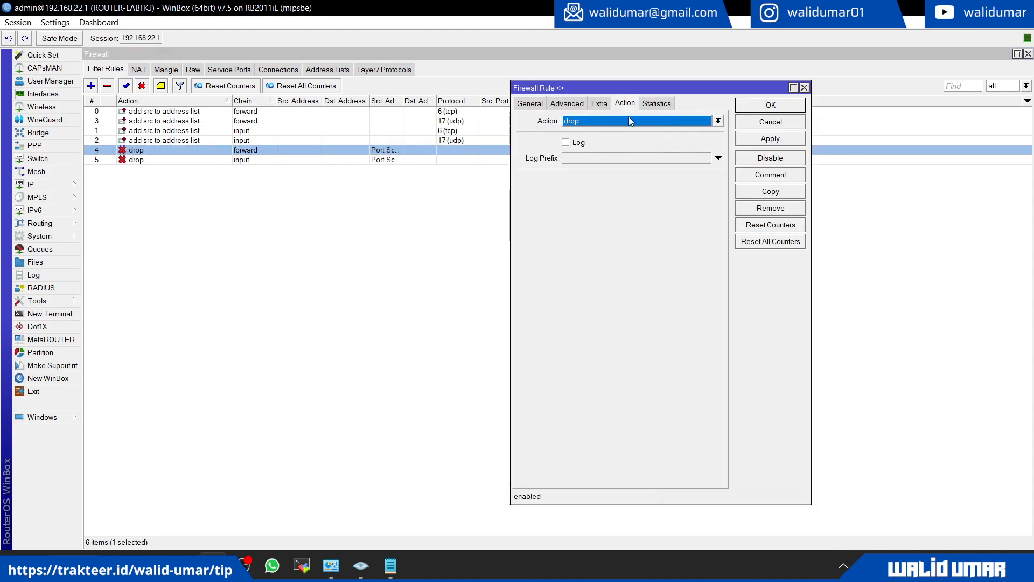
click(531, 104)
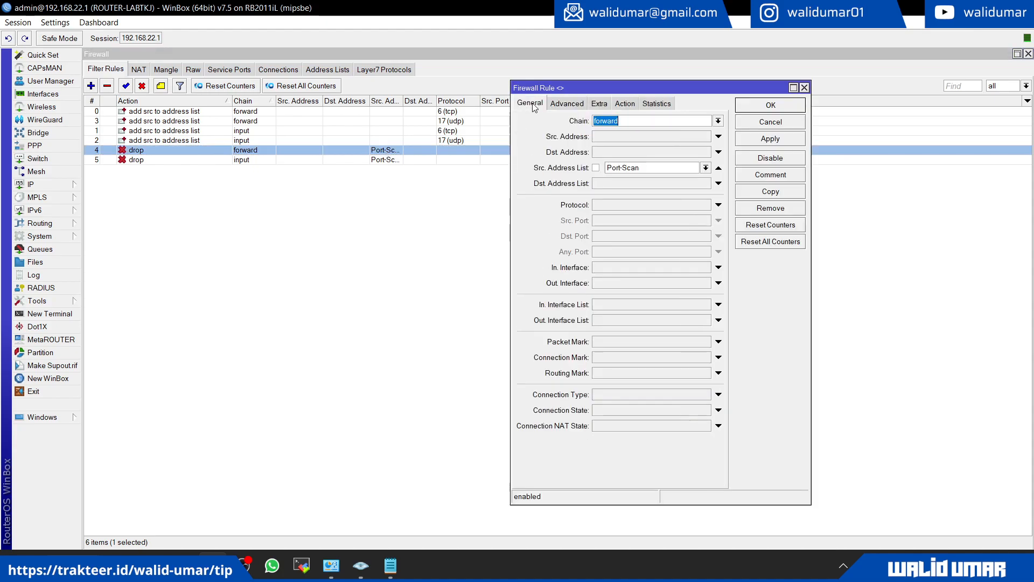
click(784, 109)
double_click(392, 160)
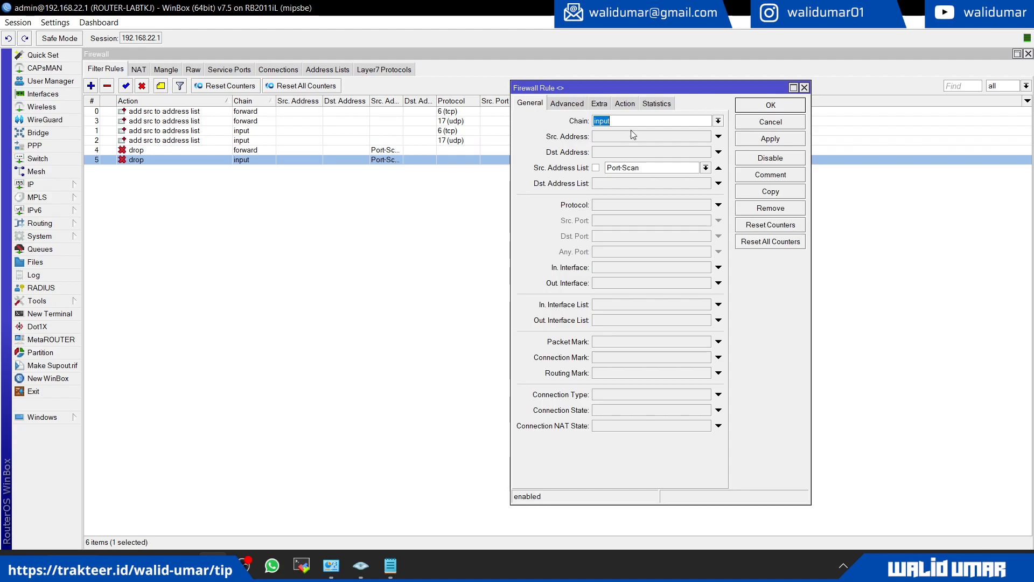
click(770, 105)
click(517, 263)
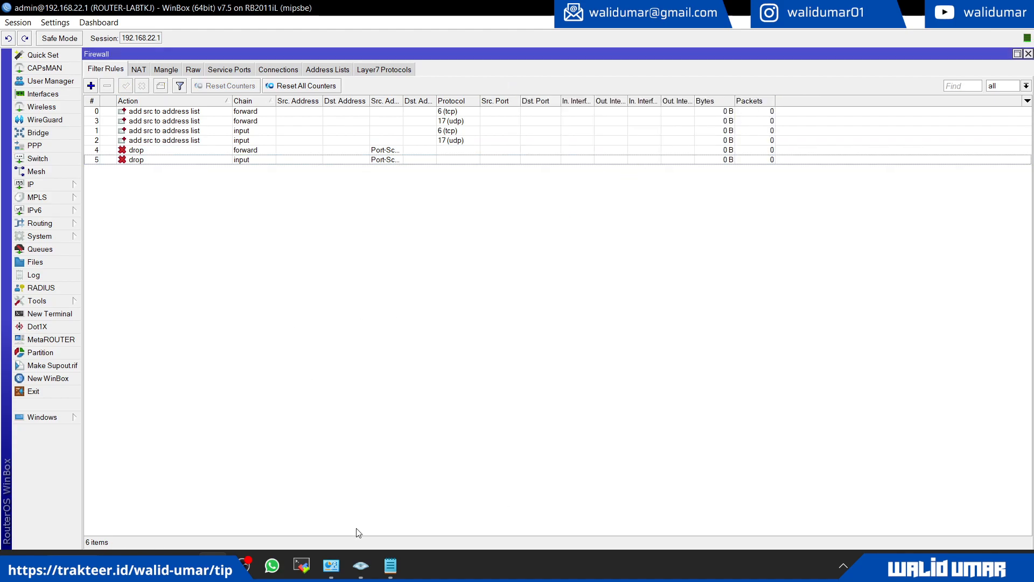
Switch to Zenmap and open a new scan window, moving it clear of the screen edge.
click(361, 564)
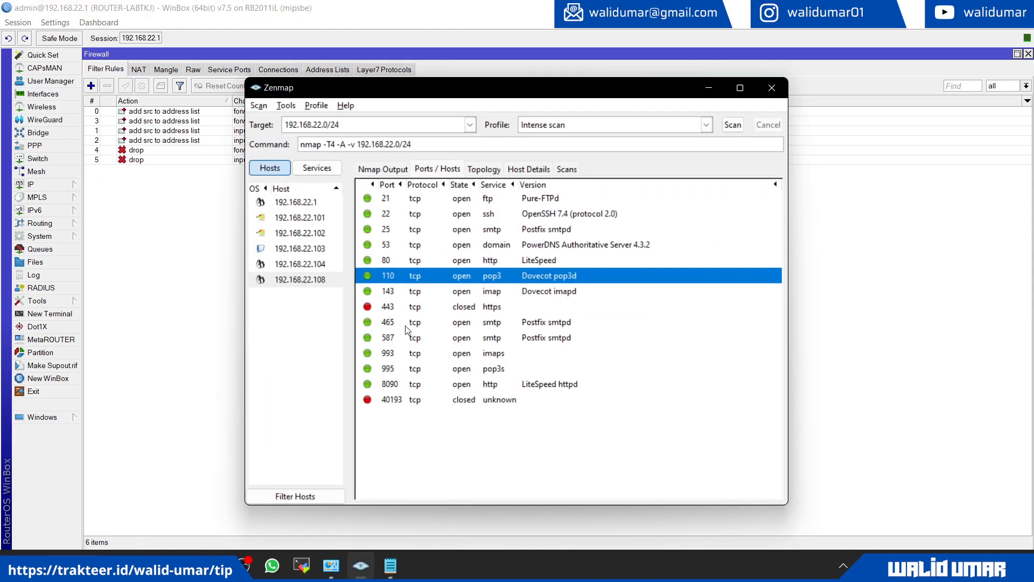
click(259, 105)
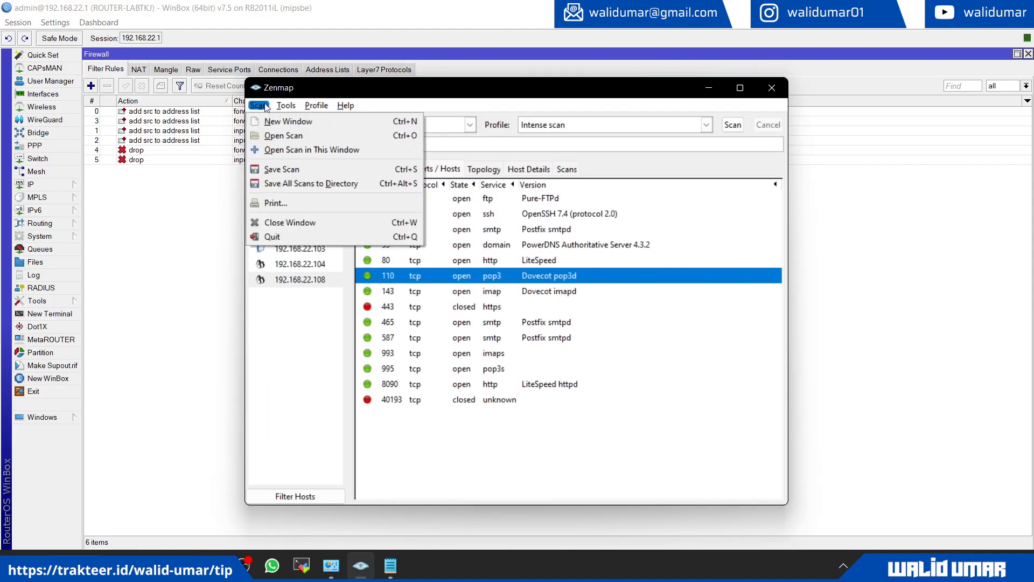
click(291, 120)
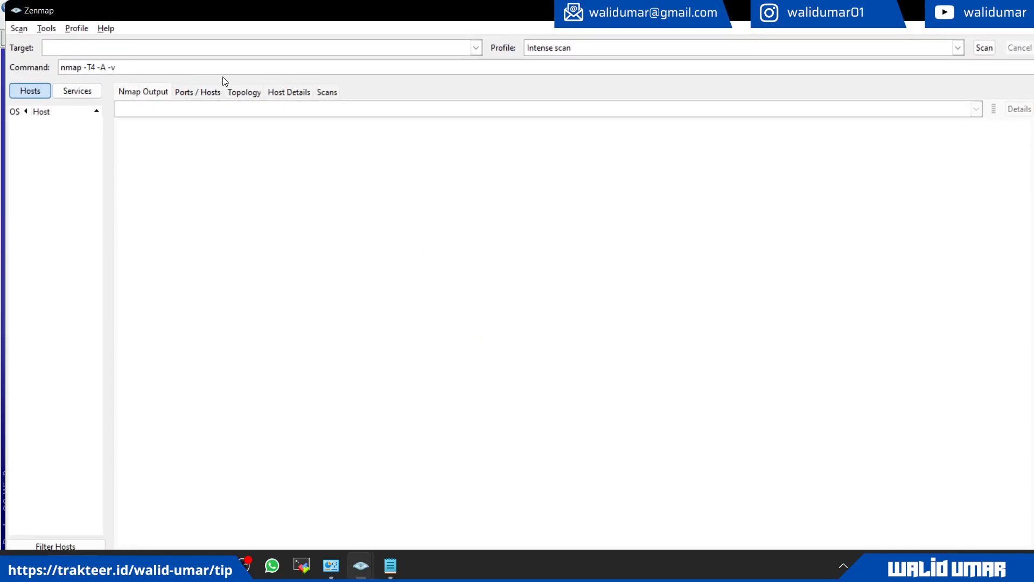
drag(198, 5, 321, 132)
Check the subnet prefix of the local bridge in the router's IP address list in WinBox, then close the list.
click(43, 183)
click(108, 197)
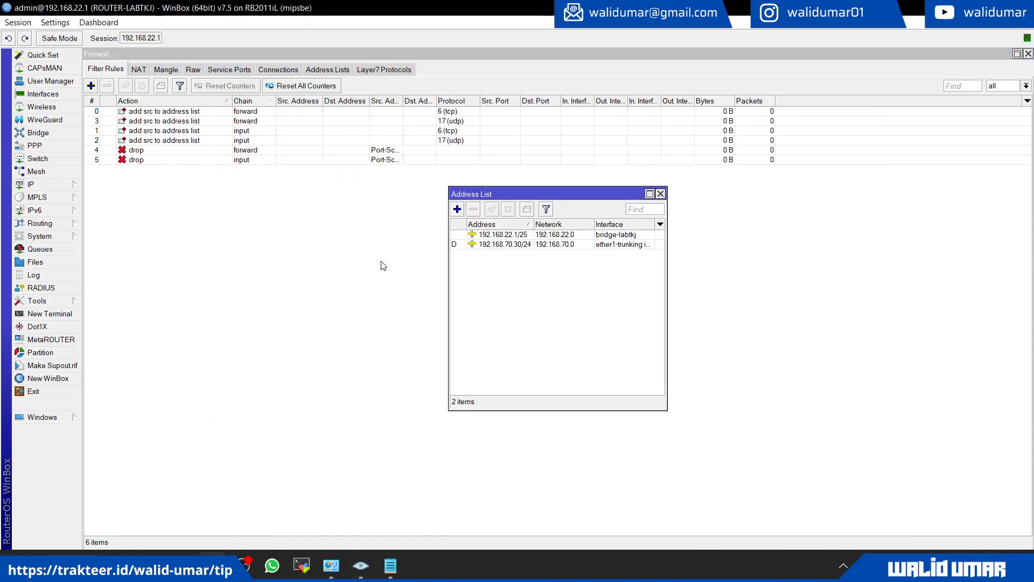
click(660, 194)
Return to the new Zenmap window and run an Intense scan on target 192.168.22.0/25.
mouse_move(376, 567)
click(425, 495)
text(1)
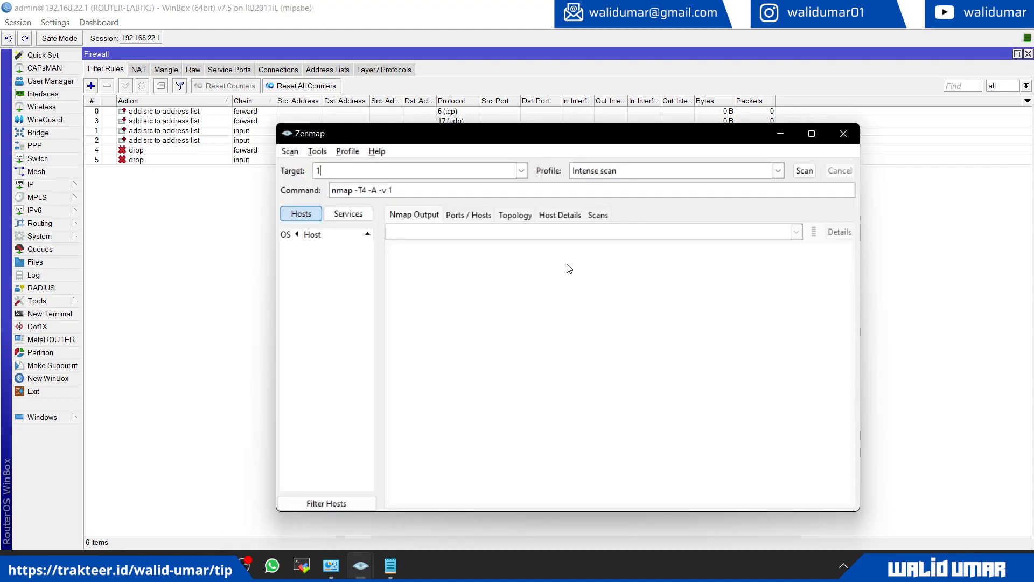
text(92.168.22.0/25)
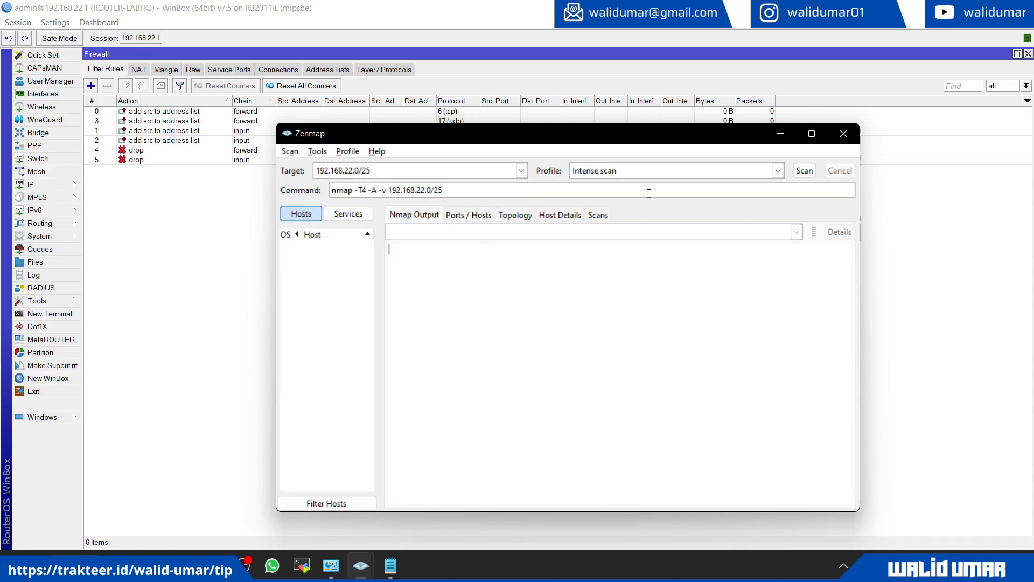
click(778, 171)
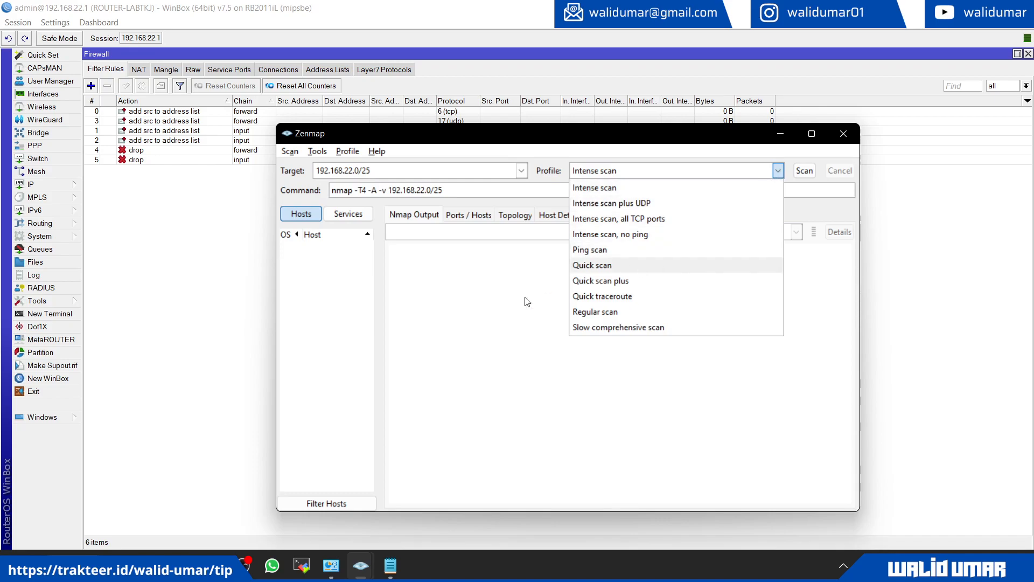
click(347, 295)
click(189, 268)
key(alt+Tab)
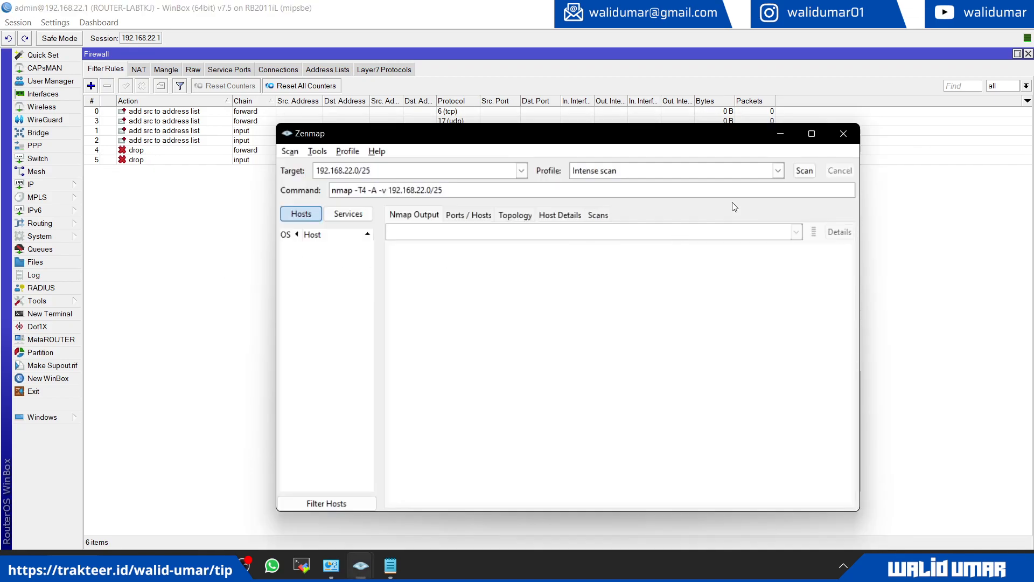
click(806, 173)
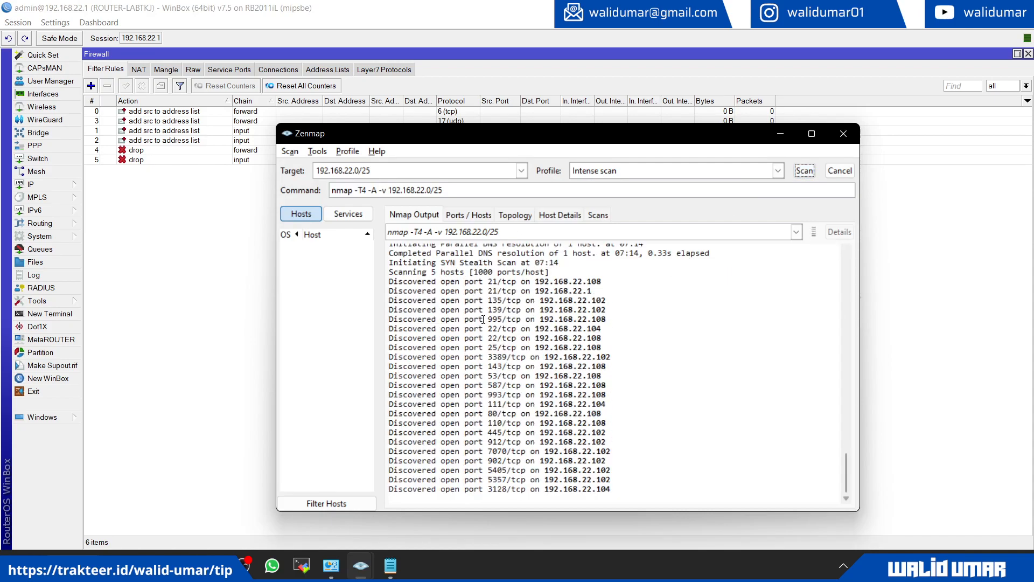
Open a Command Prompt and ping google.com to test the internet connection during the scan.
key(super+r)
text(cmd)
key(Return)
text(ping)
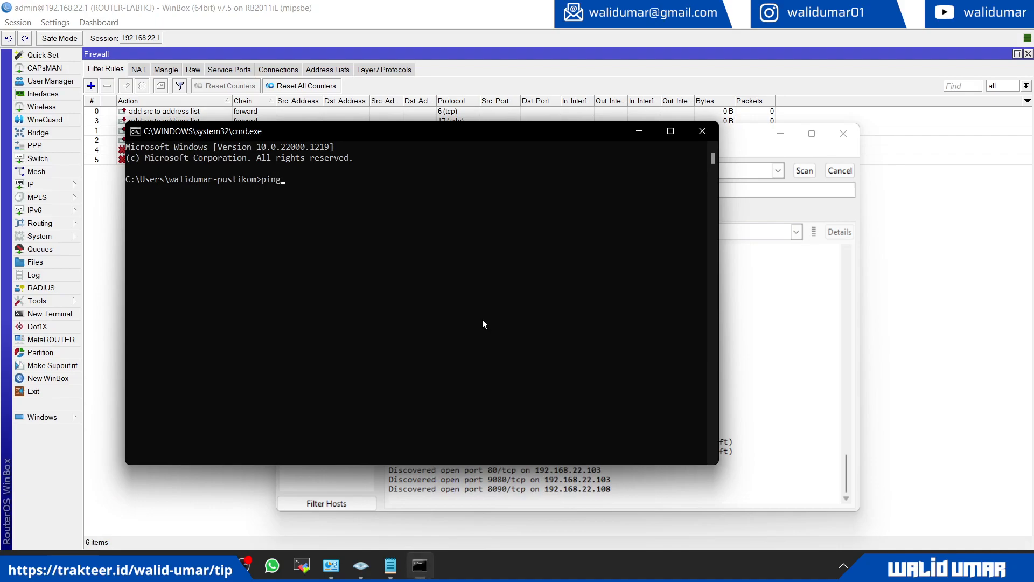
text( google.com)
key(Return)
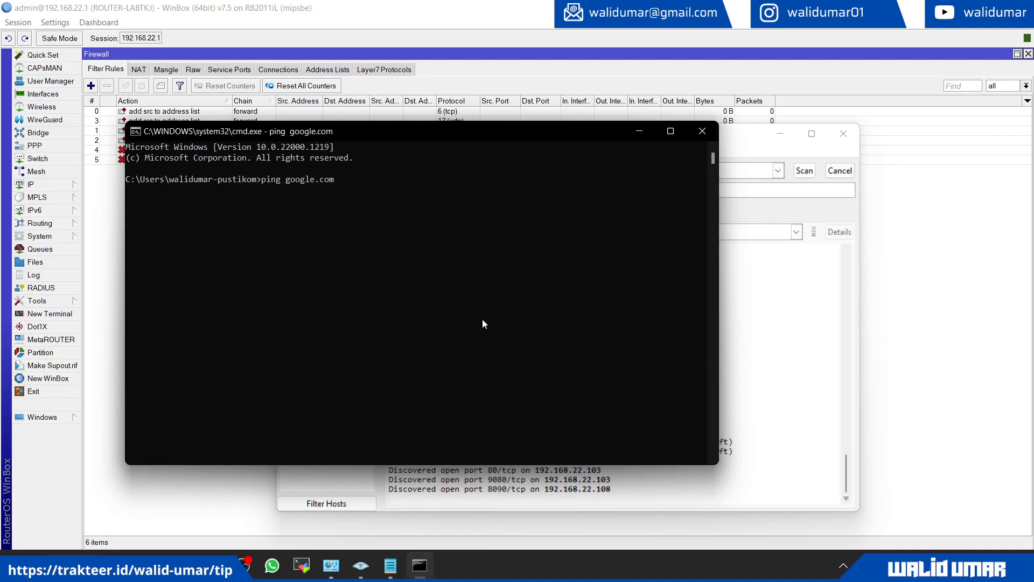
mouse_move(312, 137)
mouse_down()
mouse_move(350, 130)
mouse_move(315, 128)
mouse_move(317, 141)
mouse_up()
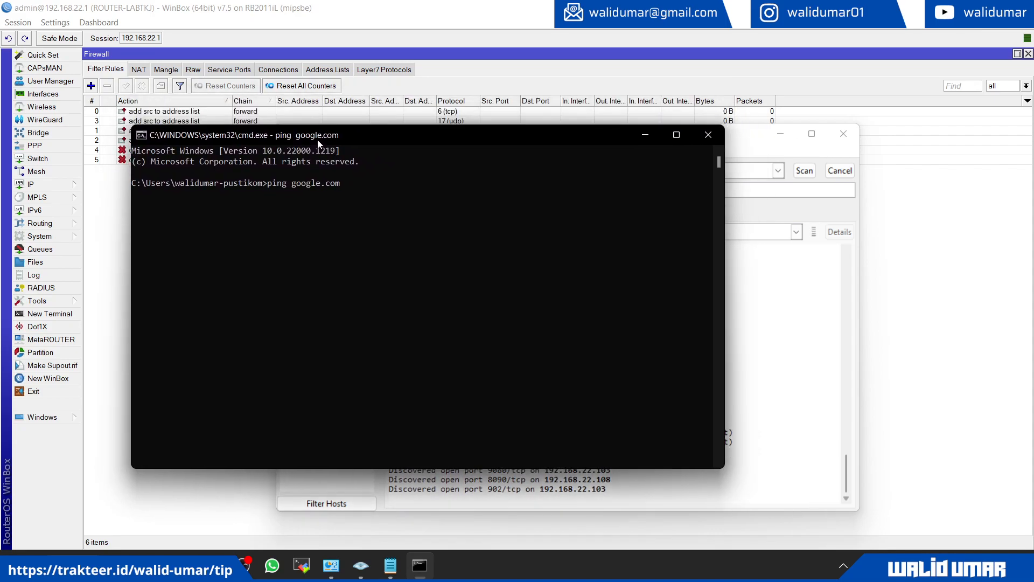
Stop the google.com ping and ping the router at 192.168.22.1.
key(ctrl+c)
text(ping 192.168.22.1)
key(Return)
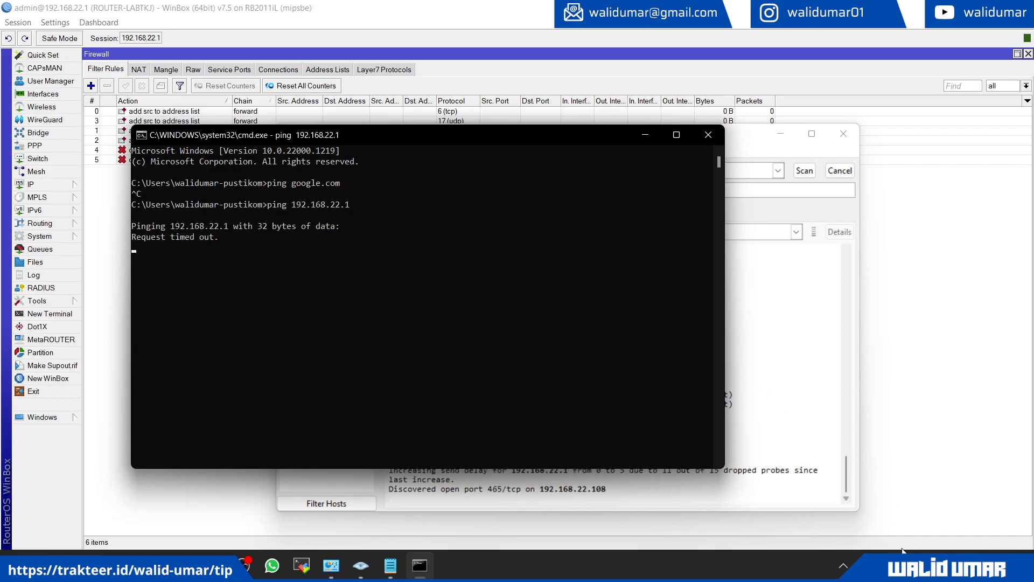
Check the computer's network status, the router ping, and the WinBox connection window.
click(904, 565)
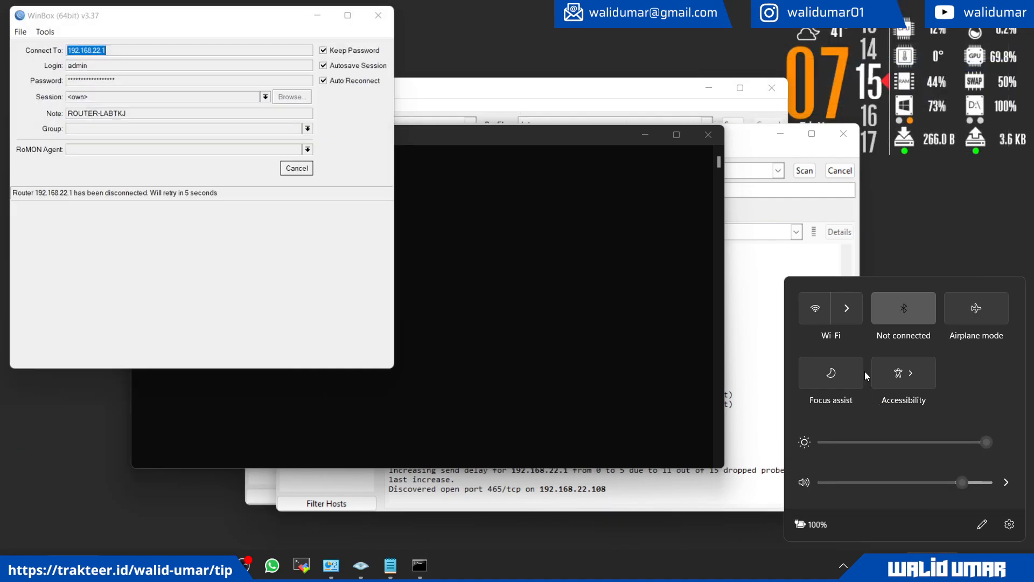
click(476, 259)
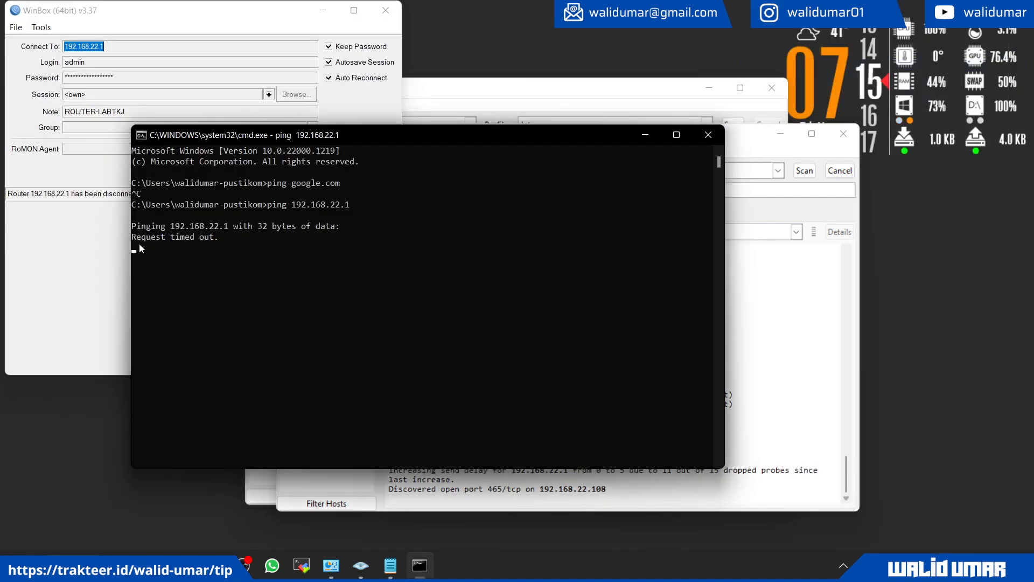
click(53, 257)
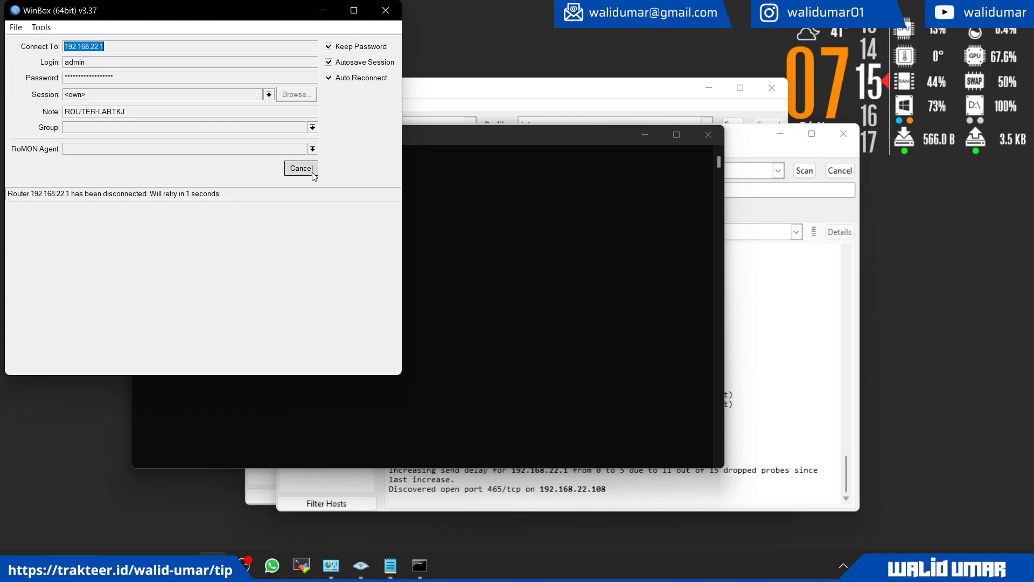
Cancel WinBox's automatic reconnection to 192.168.22.1 and close the Zenmap window with the finished 192.168.22.0/24 scan without saving it.
click(301, 168)
click(523, 273)
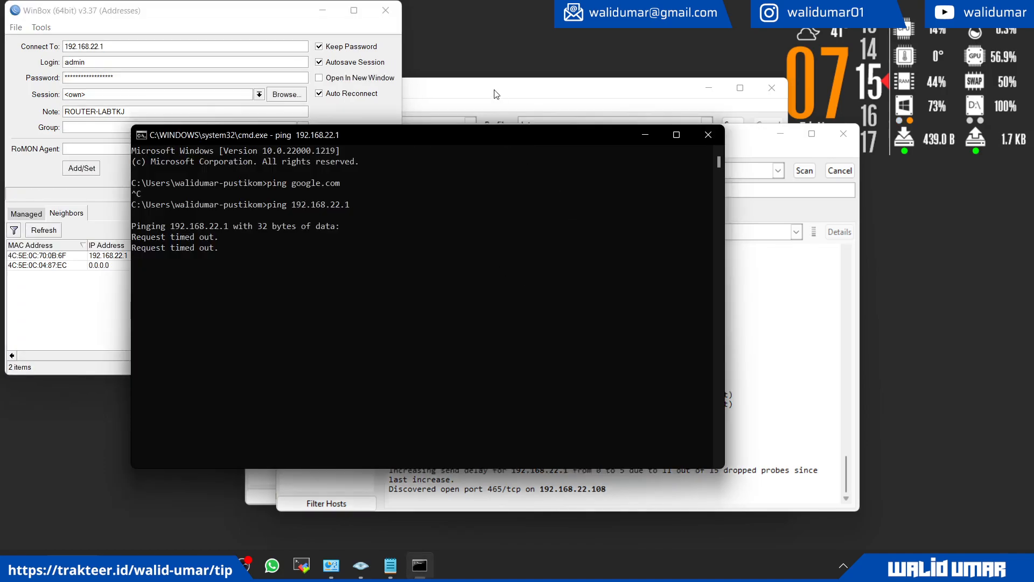
click(497, 93)
click(208, 336)
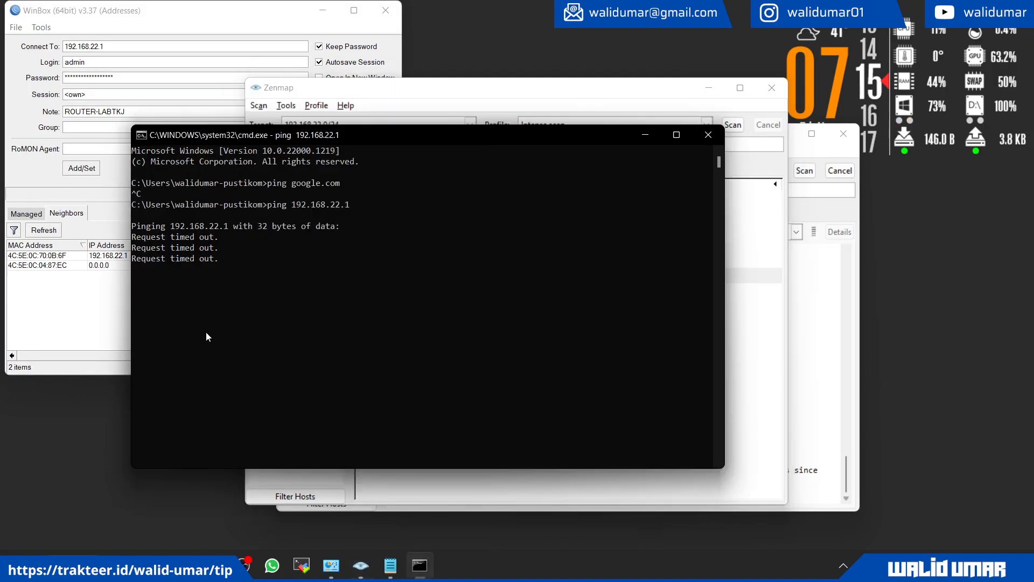
click(478, 92)
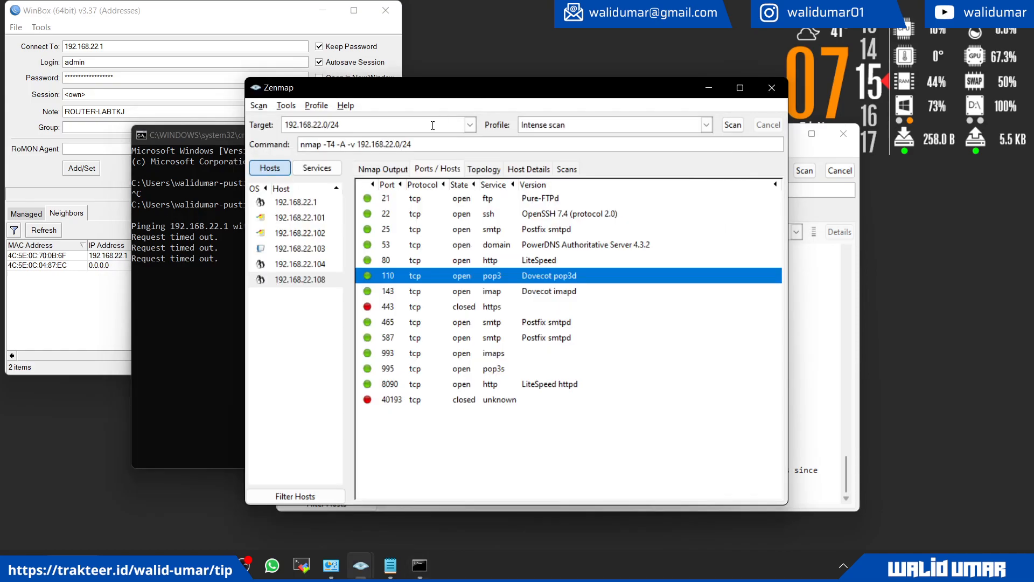
click(780, 92)
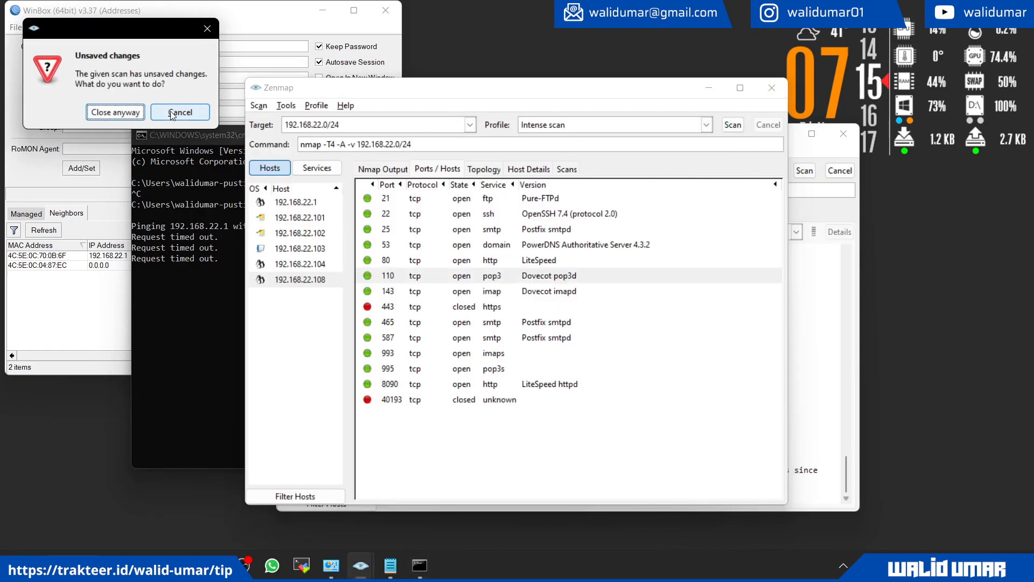
click(124, 112)
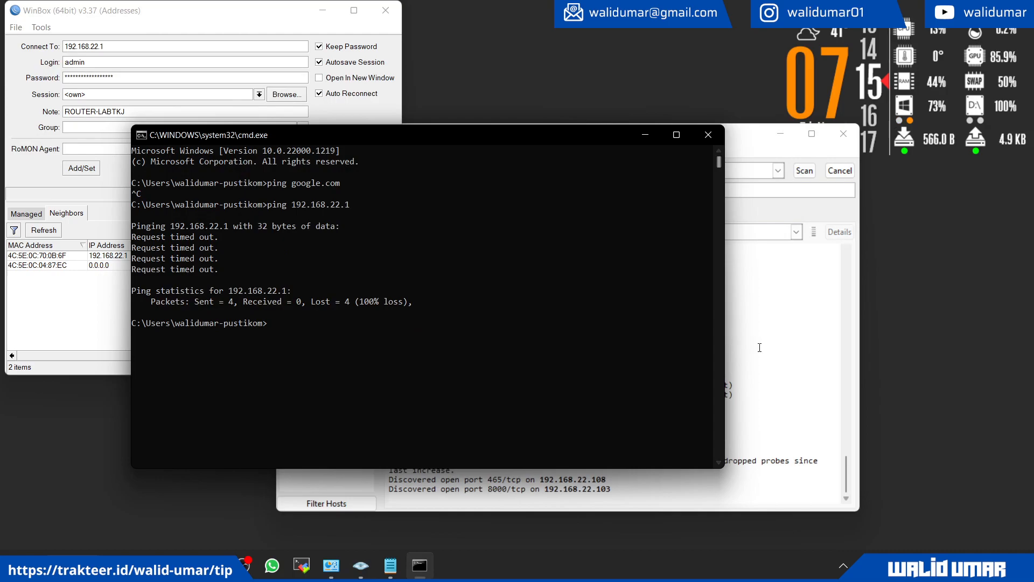
Reconnect WinBox to the ROUTER-LABTKJ neighbor through its MAC address.
click(738, 334)
click(18, 330)
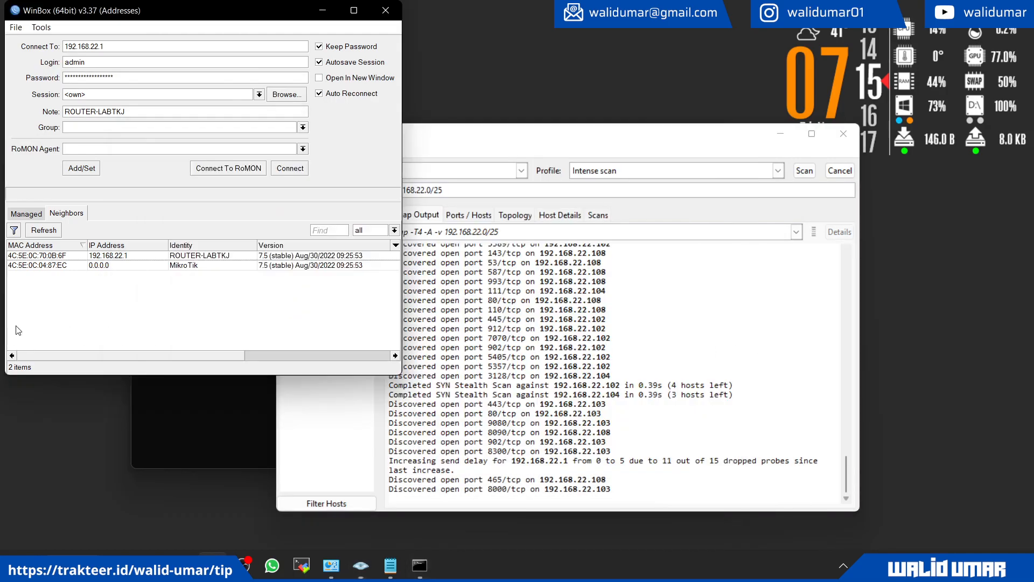
click(33, 255)
click(294, 169)
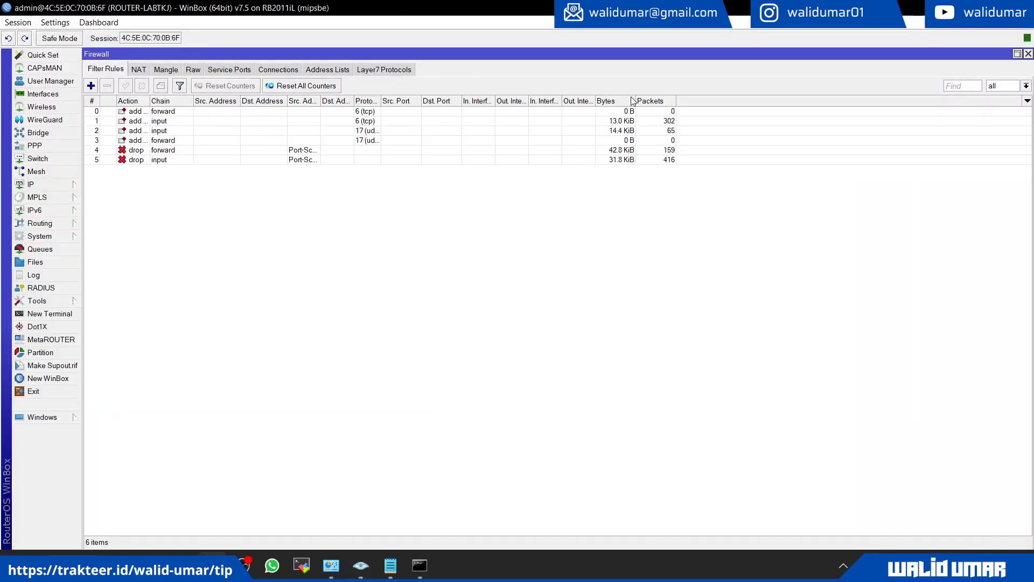
Compare the filter rules' byte and packet counters with the running Zenmap scan, and look through the available scan profiles.
click(360, 564)
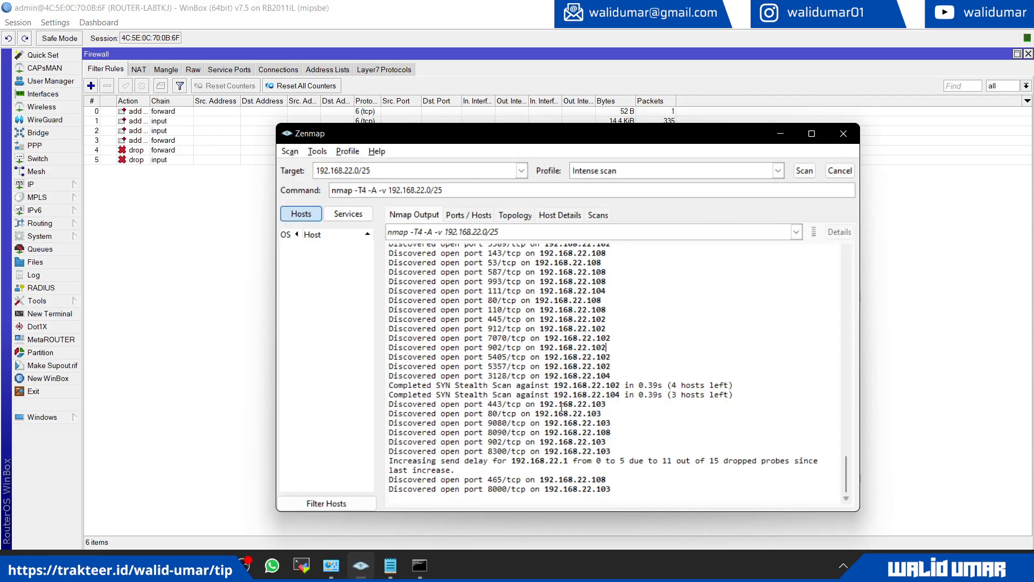
drag(601, 140, 597, 191)
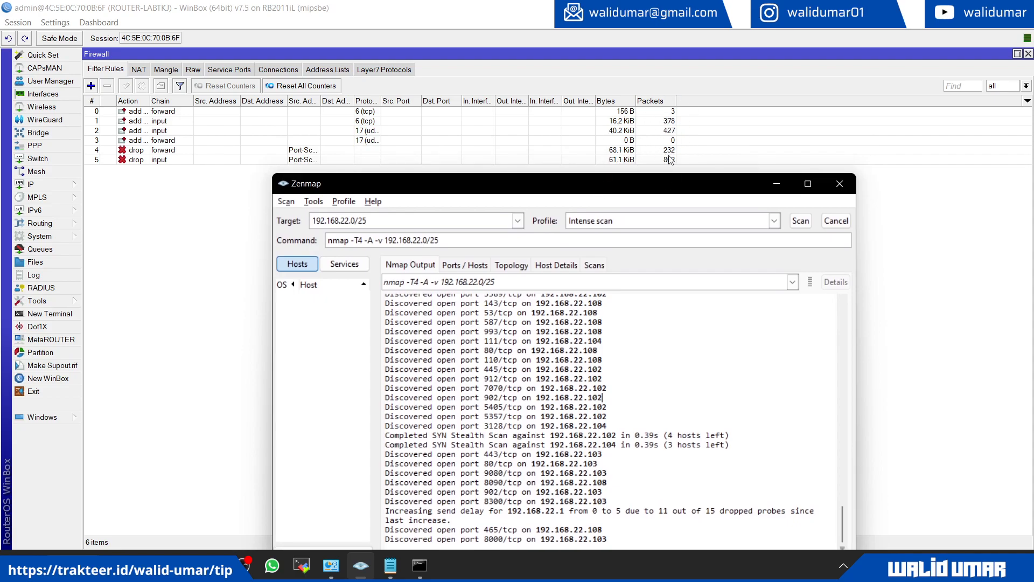
click(613, 143)
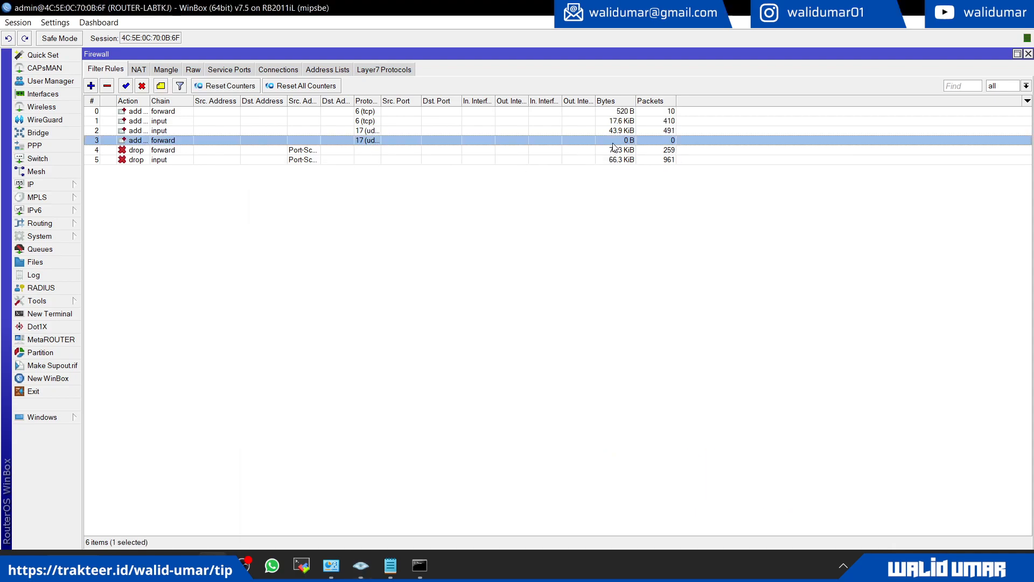
key(alt+Tab)
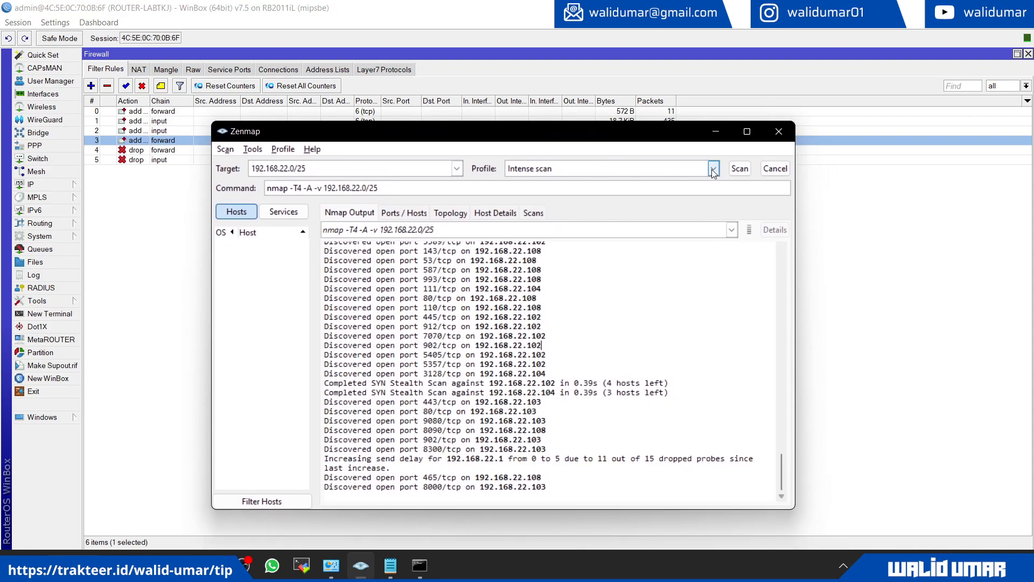
click(713, 169)
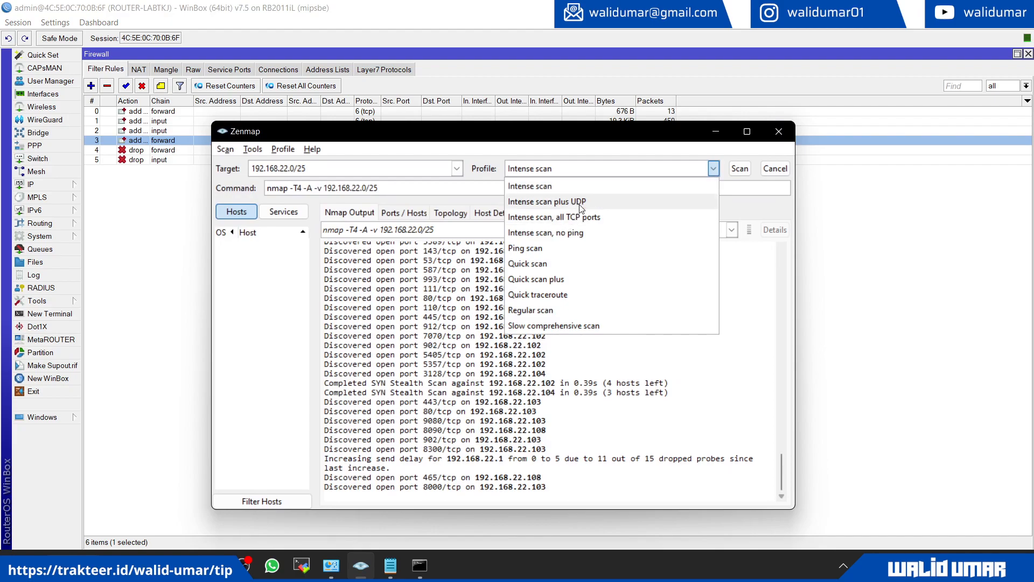
click(189, 273)
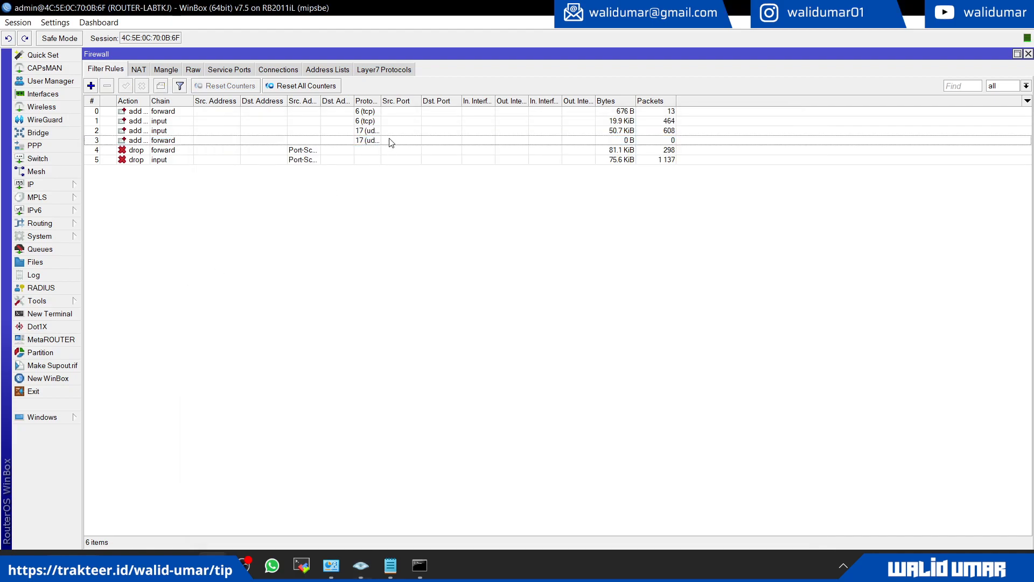
Widen the Protocol column of the filter rules and compare the UDP input and forward rules with the Zenmap scan.
drag(381, 101, 414, 101)
key(alt+Tab)
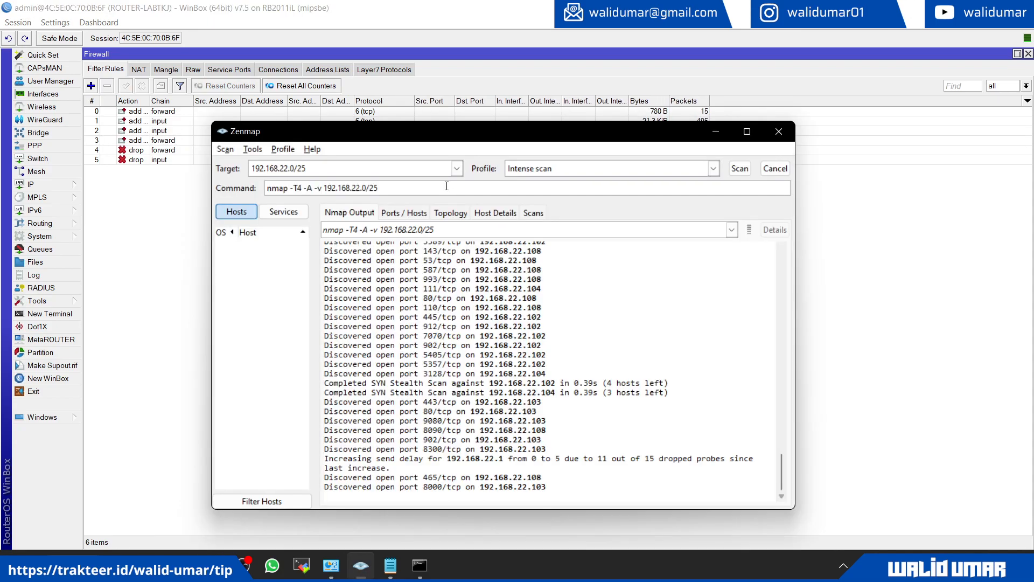
click(173, 142)
click(173, 141)
key(alt+Tab)
key(alt+Tab)
click(364, 133)
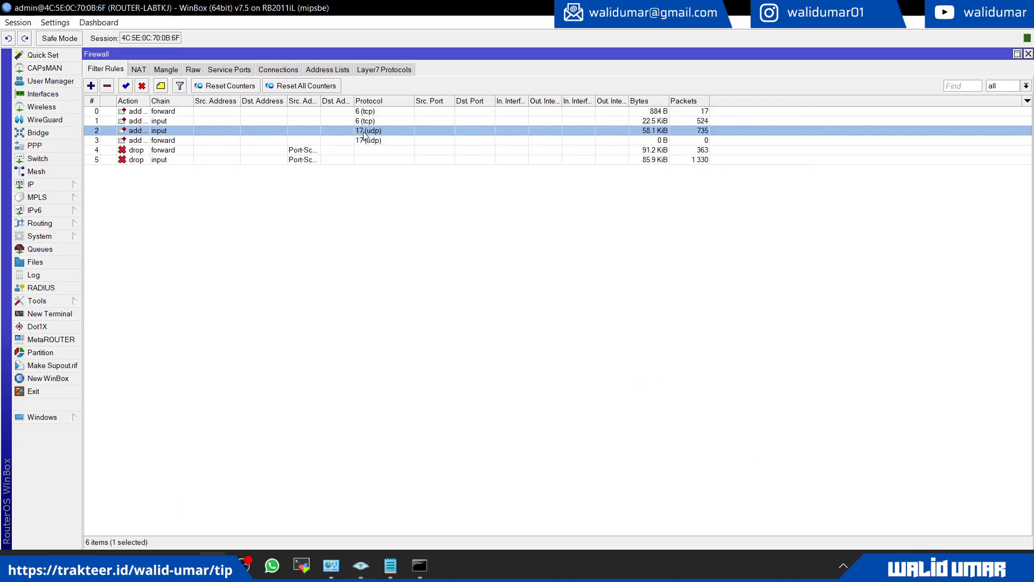
key(alt+Tab)
key(alt+Tab)
click(349, 141)
key(alt+Tab)
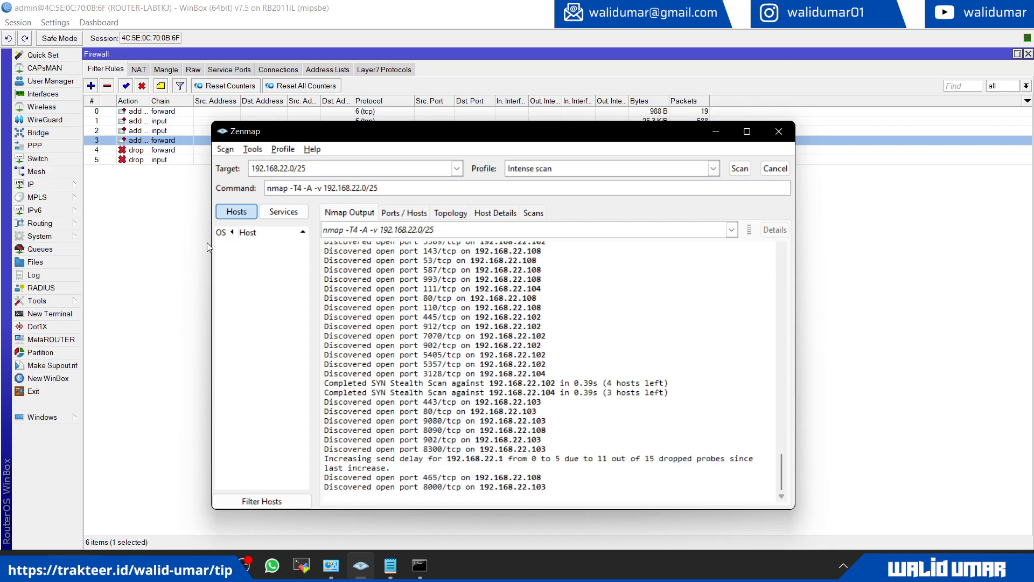
Check the firewall address lists in WinBox for the port scanner entries and their source address.
key(alt+Tab)
click(329, 70)
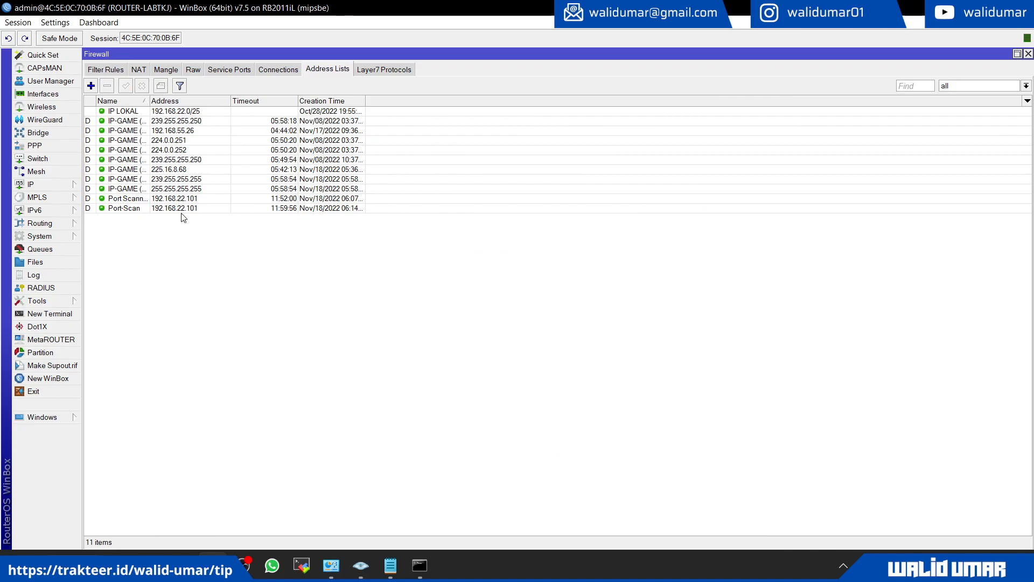
click(194, 201)
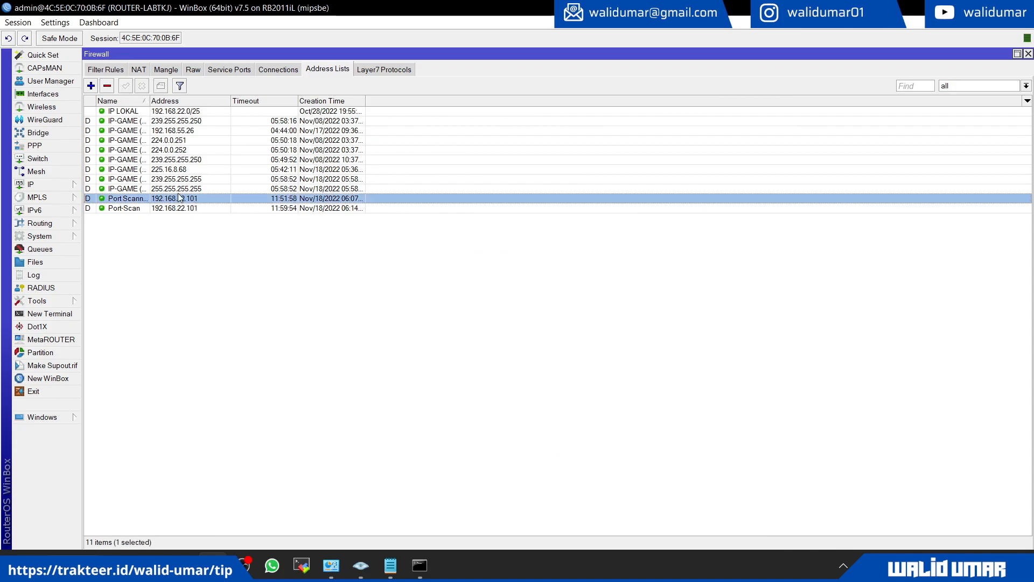
click(350, 326)
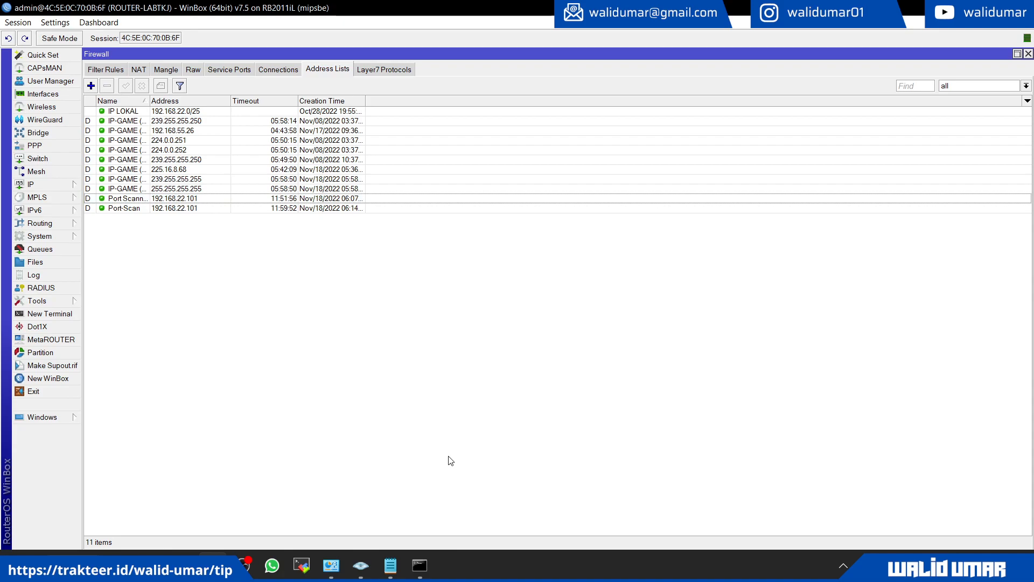
Run ipconfig /all in the Command Prompt, highlight the Ethernet adapter's IPv4 address, and put the console window away.
click(423, 564)
text(ipconfig /all)
key(Return)
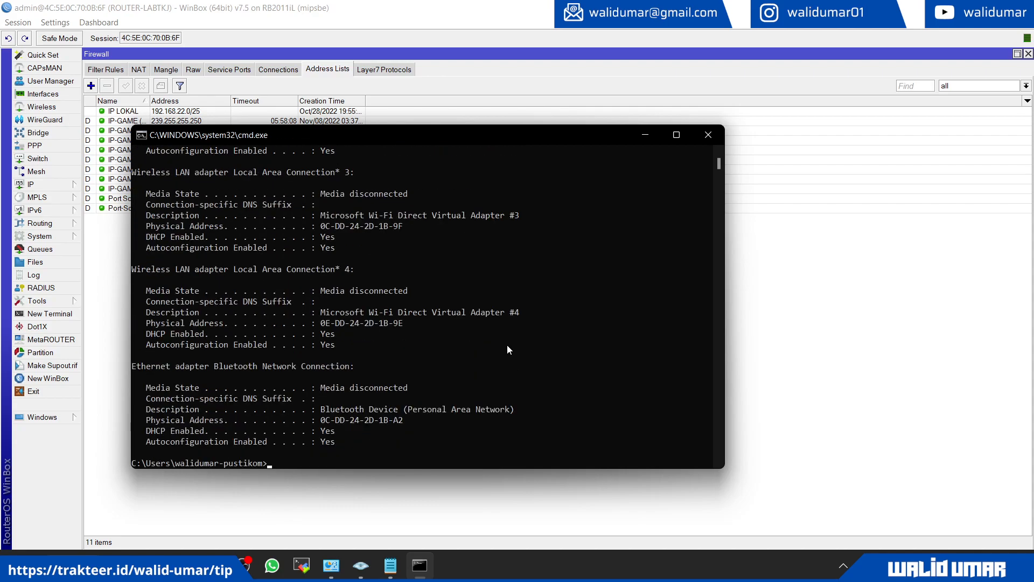
scroll(510, 314, down, 3)
scroll(509, 314, up, 11)
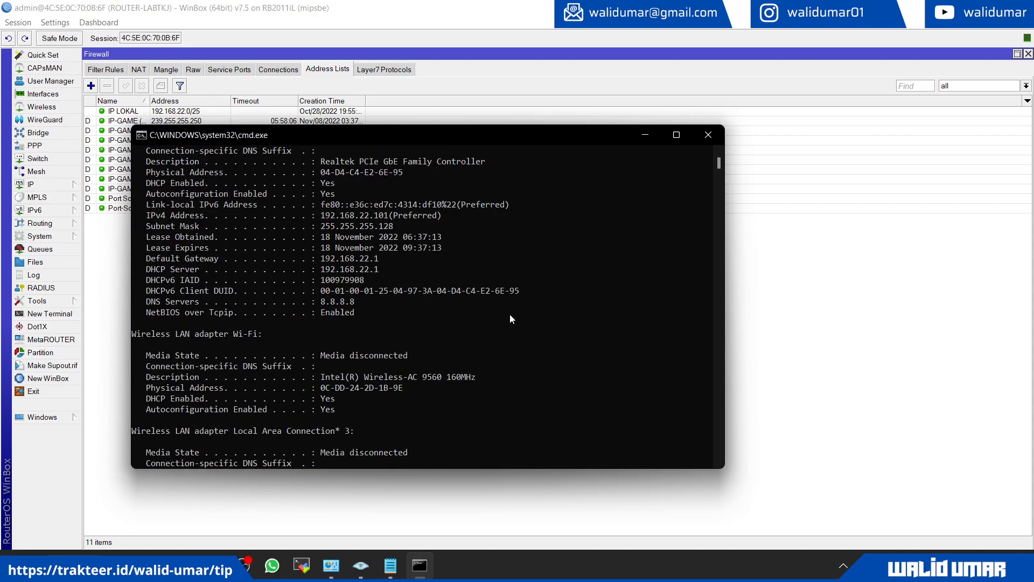
double_click(373, 217)
double_click(373, 217)
click(374, 217)
double_click(432, 218)
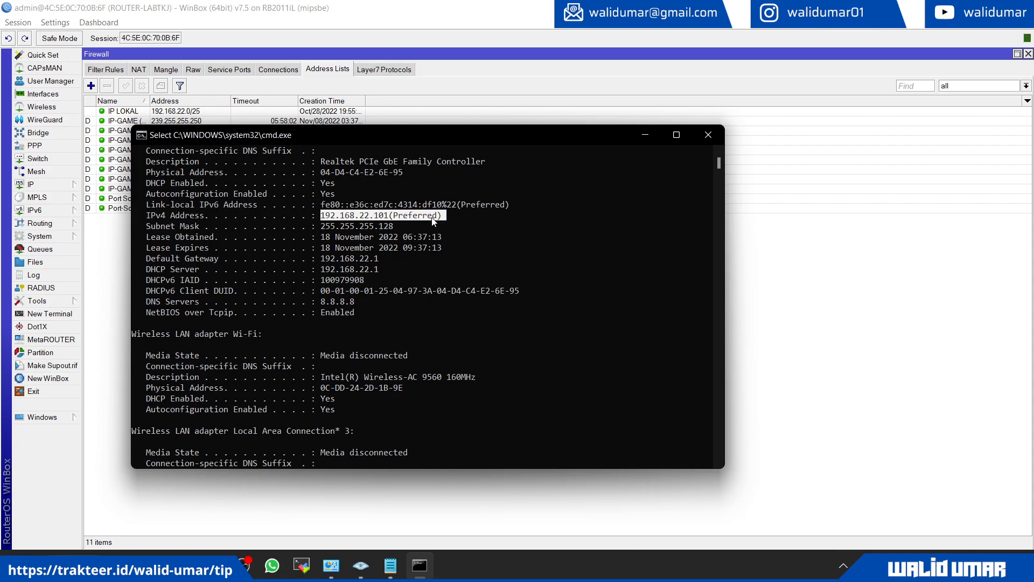
right_click(504, 230)
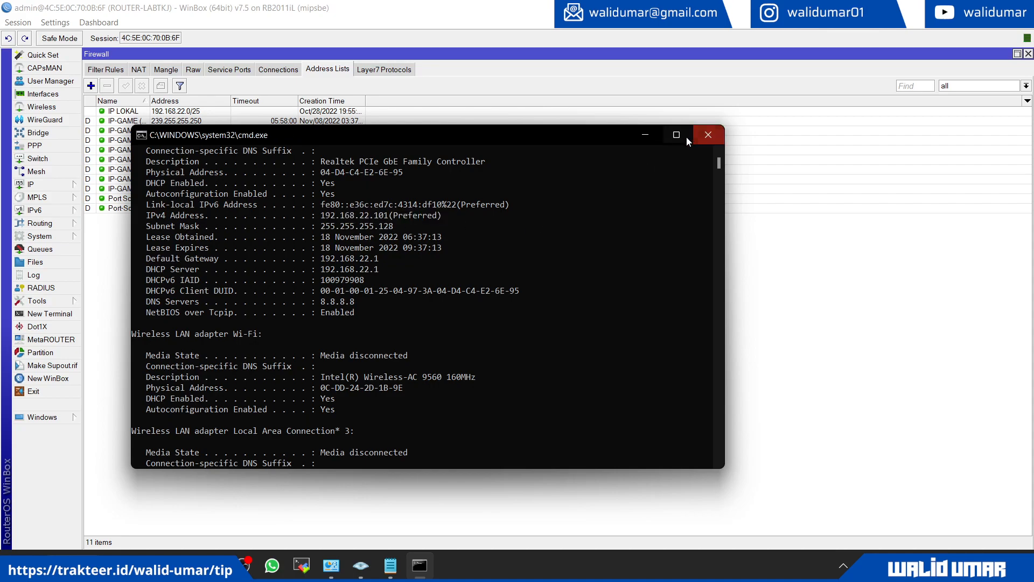
click(700, 135)
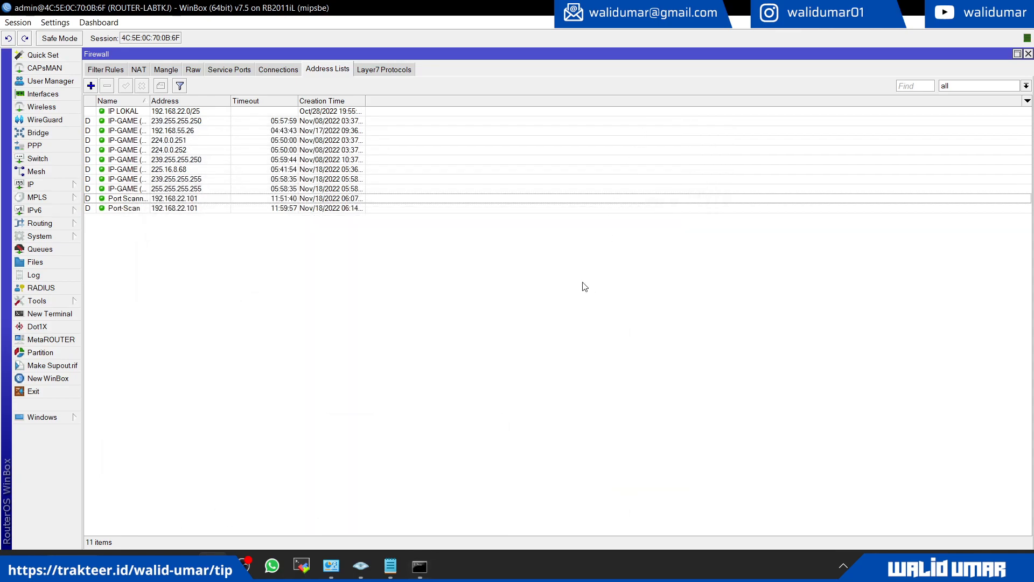
Review the Zenmap scan's Nmap output, ports and topology, and return to the WinBox address lists.
click(361, 565)
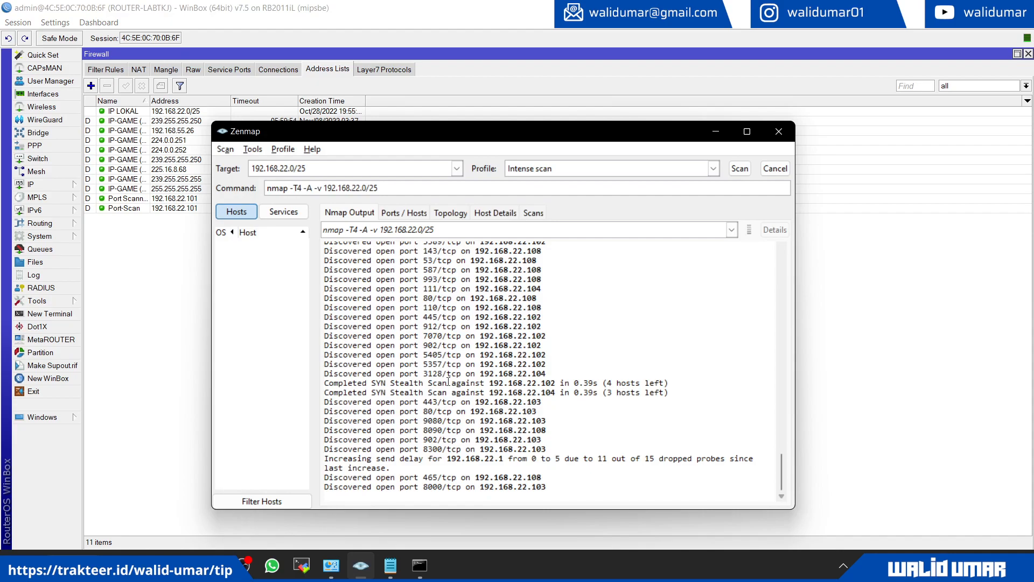
scroll(451, 377, up, 4)
scroll(521, 356, down, 4)
scroll(523, 357, up, 11)
scroll(524, 358, down, 11)
click(397, 212)
click(451, 213)
click(358, 214)
click(183, 297)
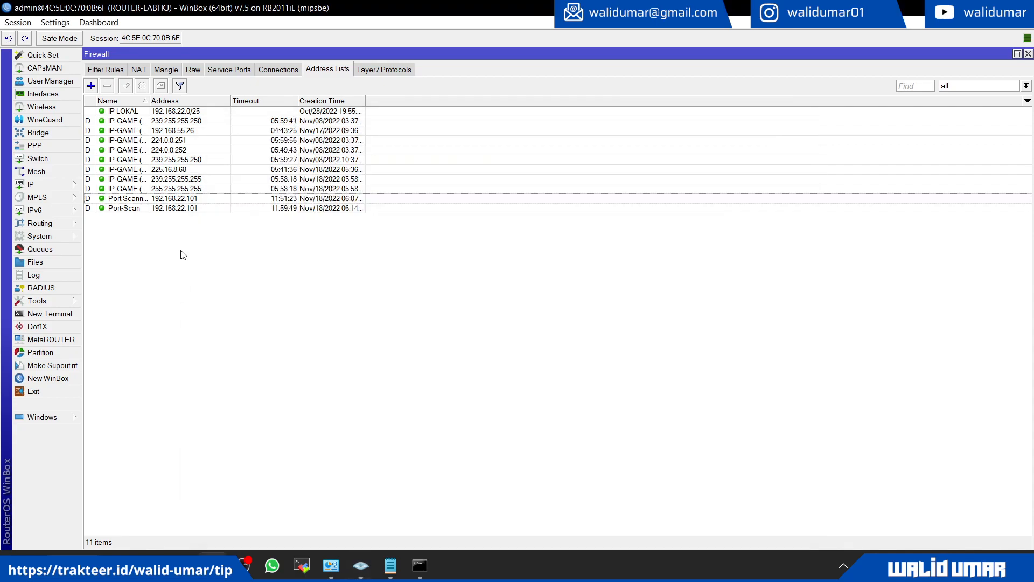
Return to the firewall filter rules and select all of them.
click(139, 71)
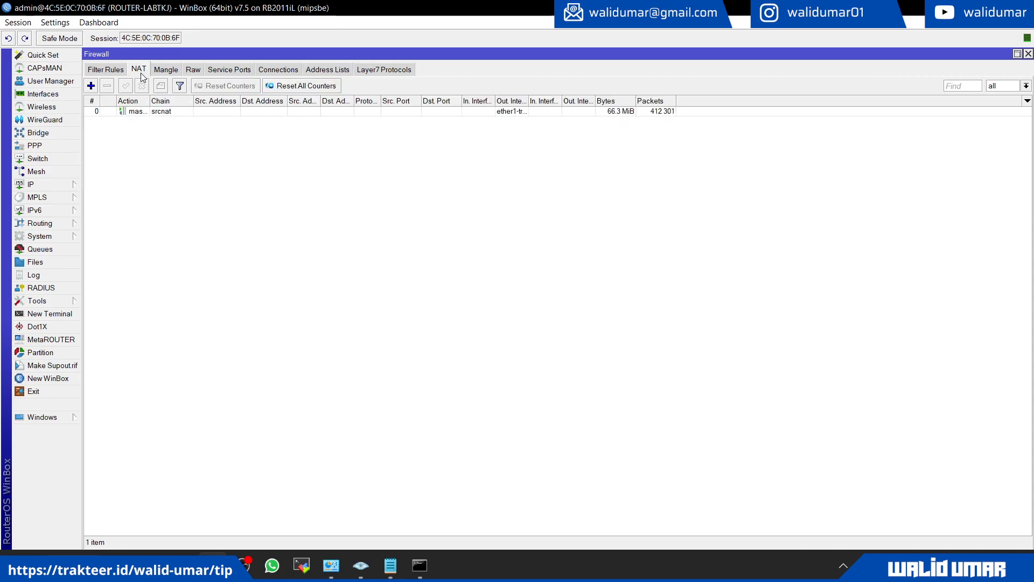
click(107, 70)
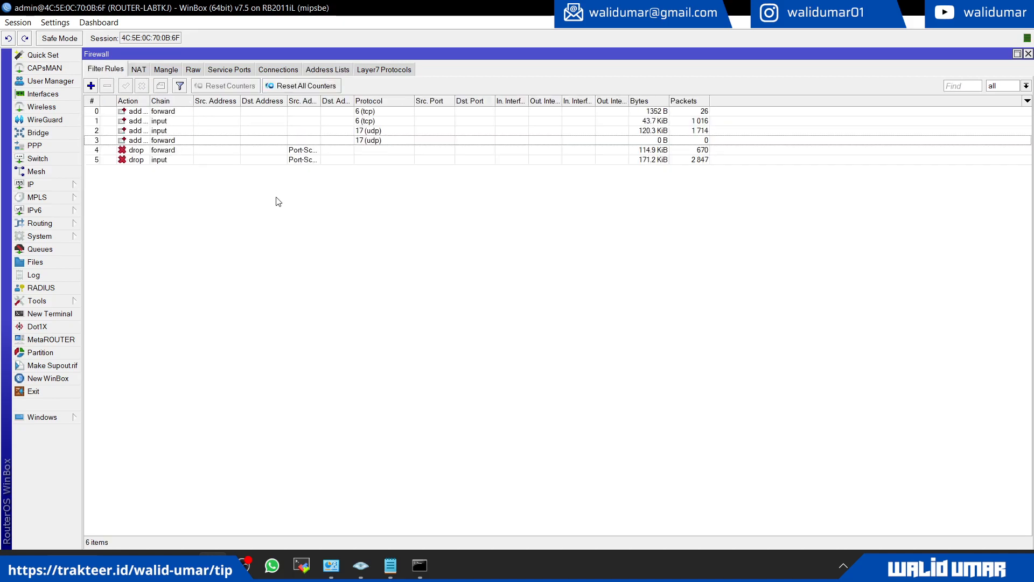
key(alt+Tab)
key(alt+Tab)
key(ctrl+a)
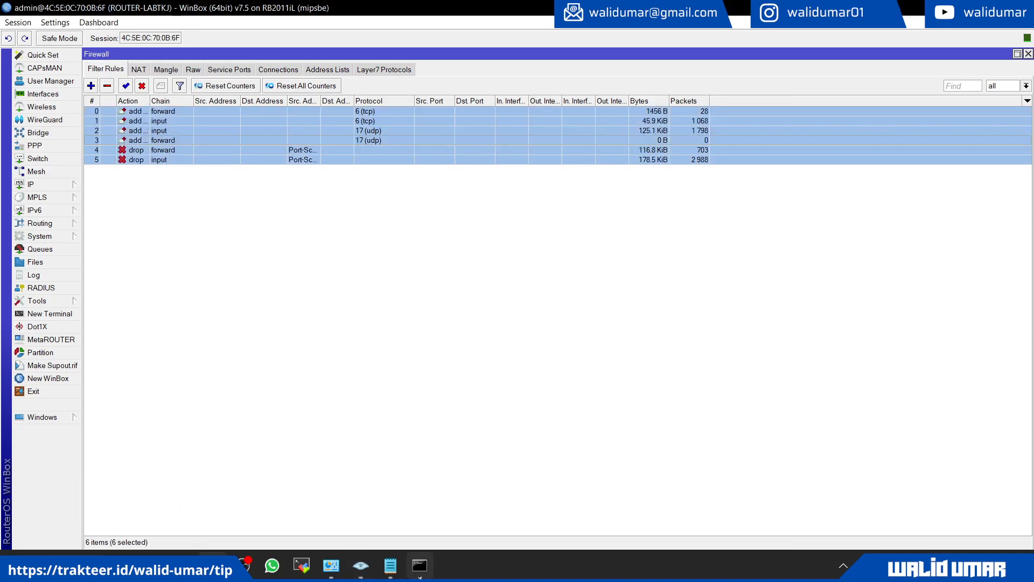
Ping 192.168.22.1 from the Command Prompt, stop it, and run ping google.com -t to test the blocked connection.
click(420, 566)
click(421, 573)
click(420, 573)
text(ping 192.168.22.1)
key(Return)
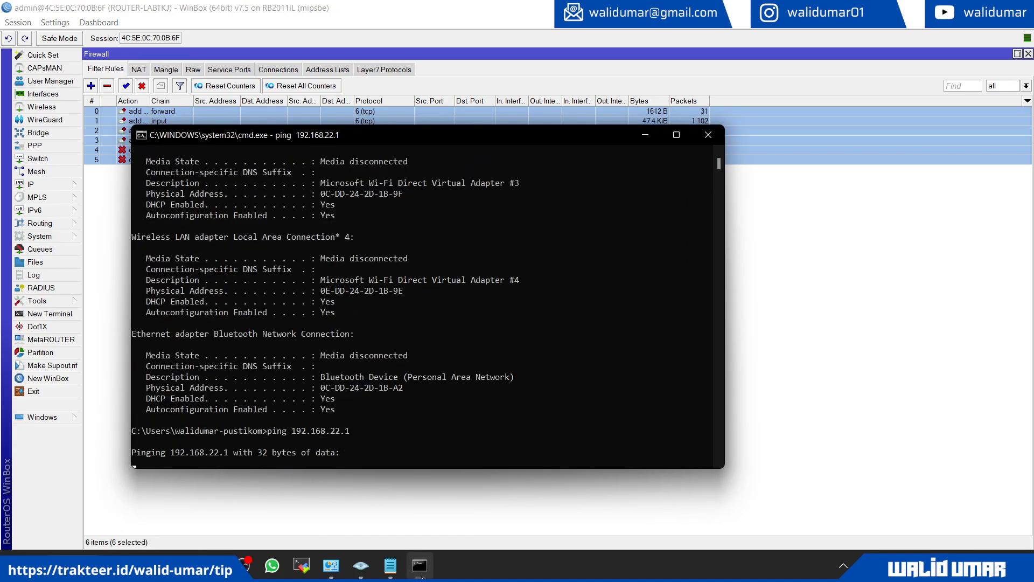
key(ctrl+c)
text(ping google.com -t)
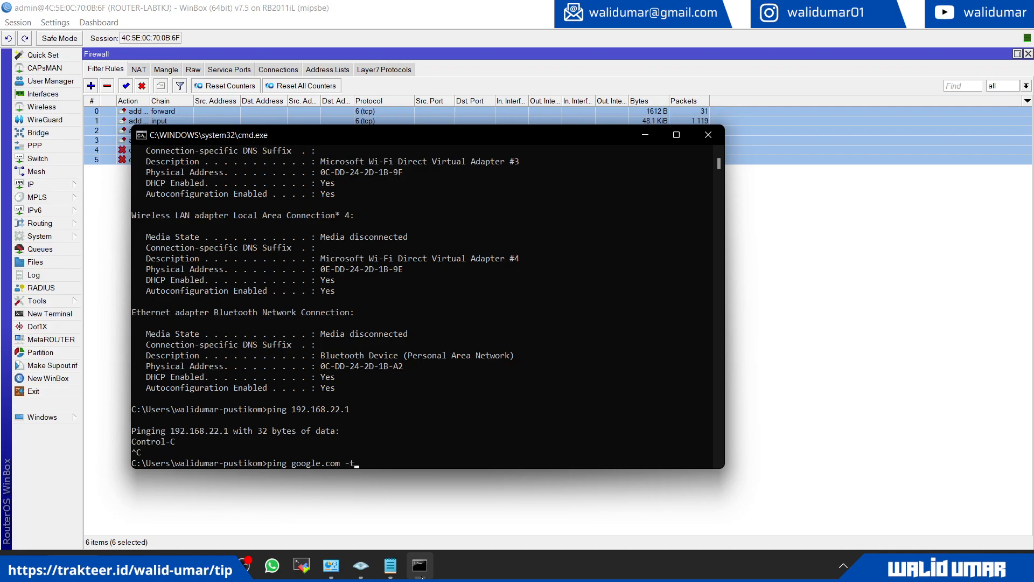
key(Return)
Start a continuous ping to the router with ping 192.168.22.1 -t.
key(Up)
key(Up)
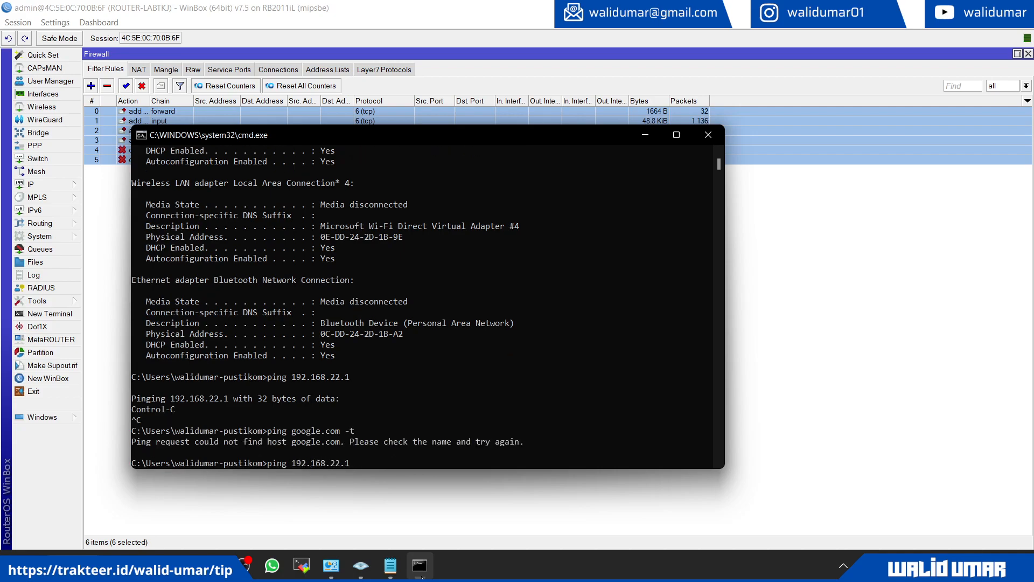
text(-t)
key(Return)
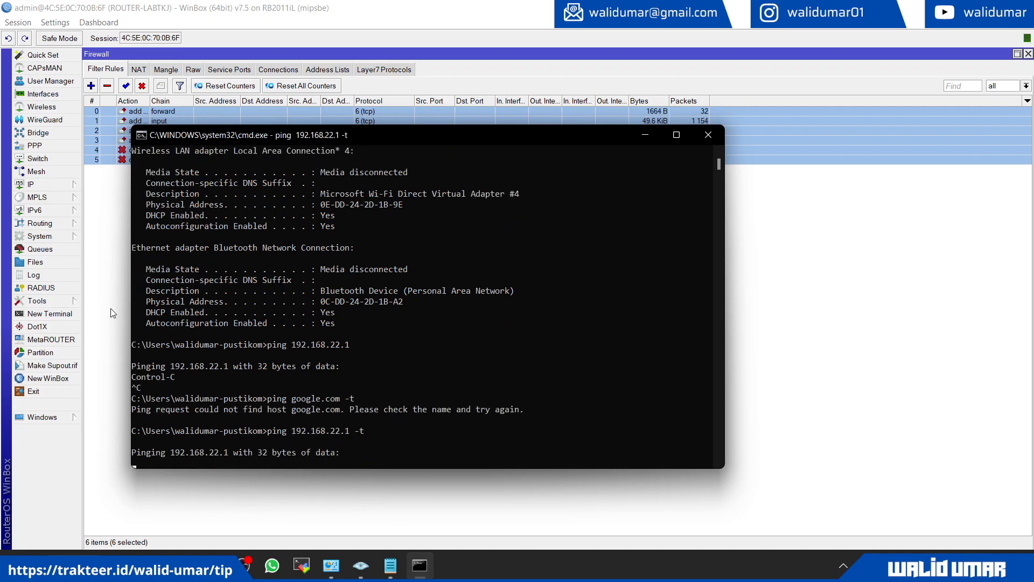
Disable all the selected filter rules and check the continuous router ping.
click(140, 87)
key(alt+Tab)
scroll(410, 373, down, 3)
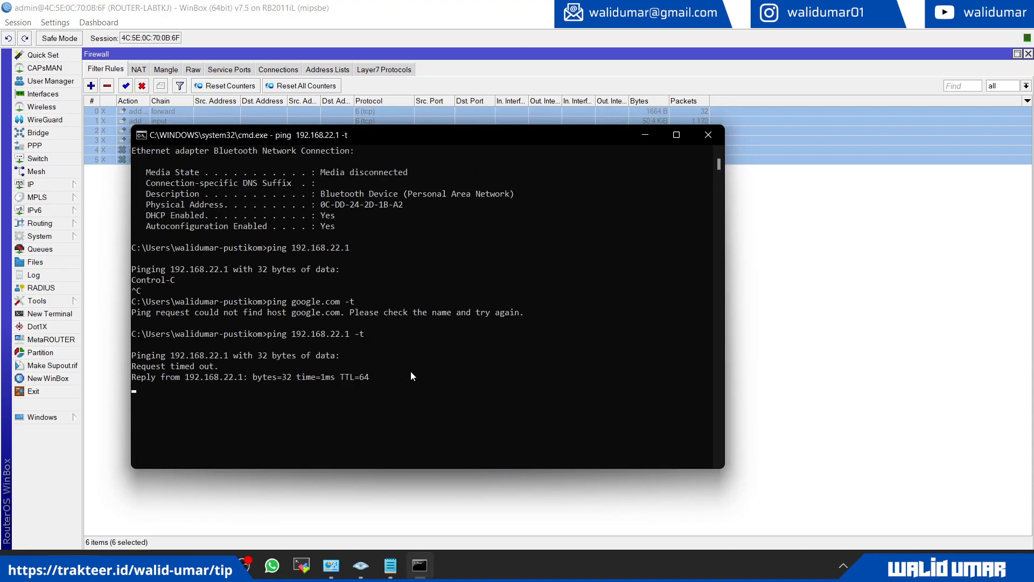
Stop the continuous router ping and run ping google.com to test the internet connection with the filter rules disabled.
key(ctrl+c)
text(ping google.com)
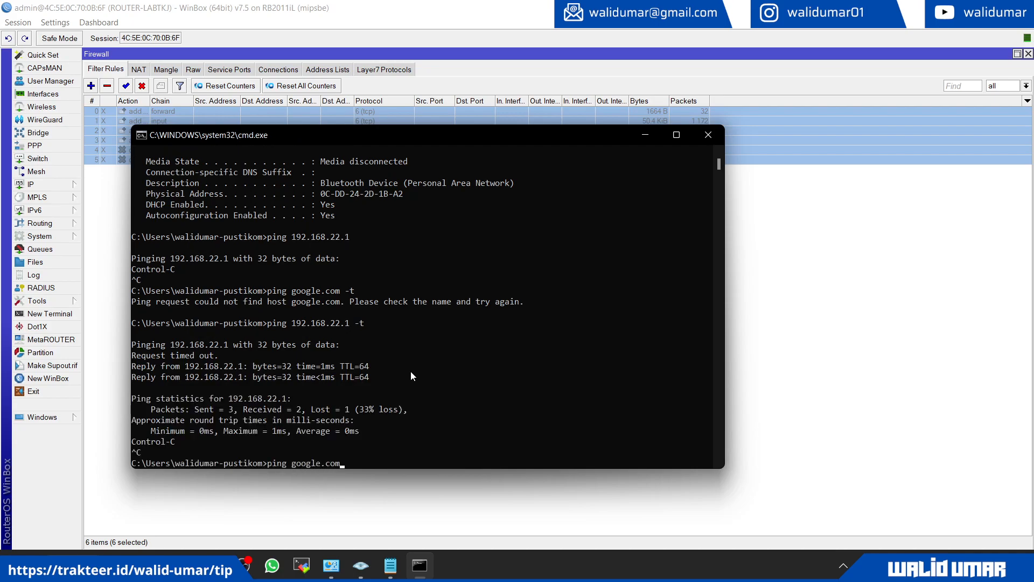
key(Return)
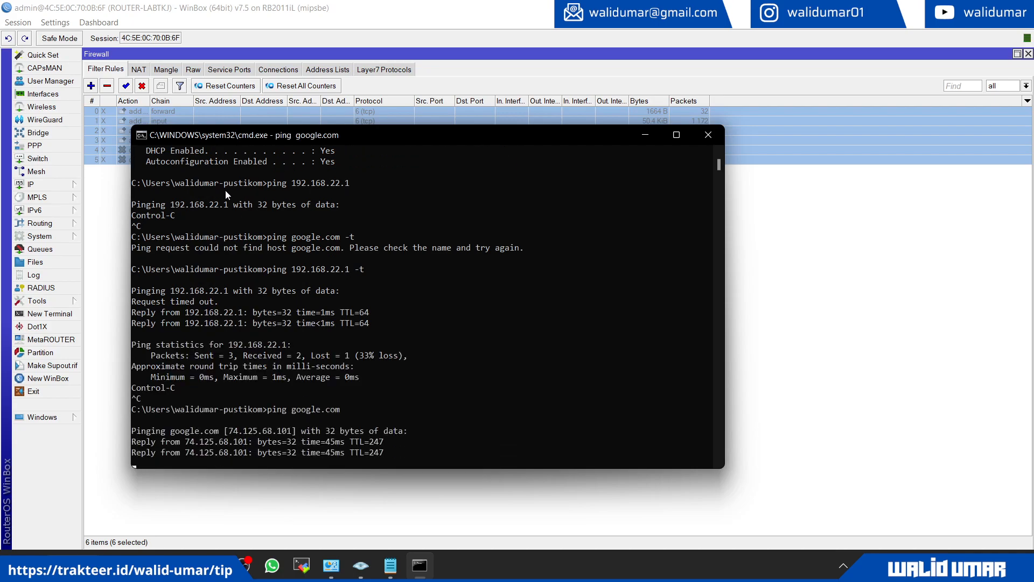
Enable all the selected filter rules again and run ping google.com -t in the Command Prompt to test the block.
click(126, 86)
key(alt+Tab)
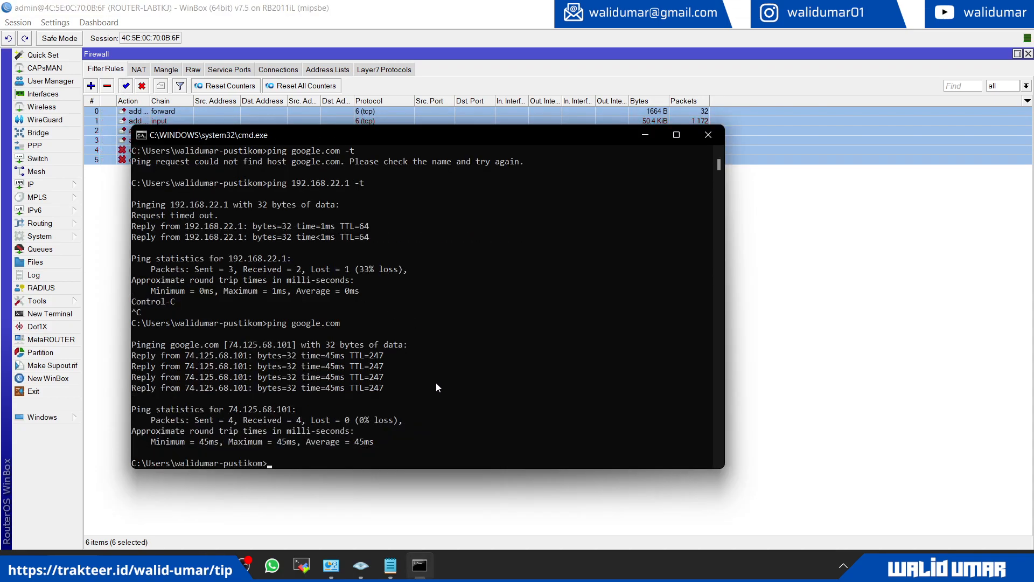
key(Up)
text(-t)
key(Return)
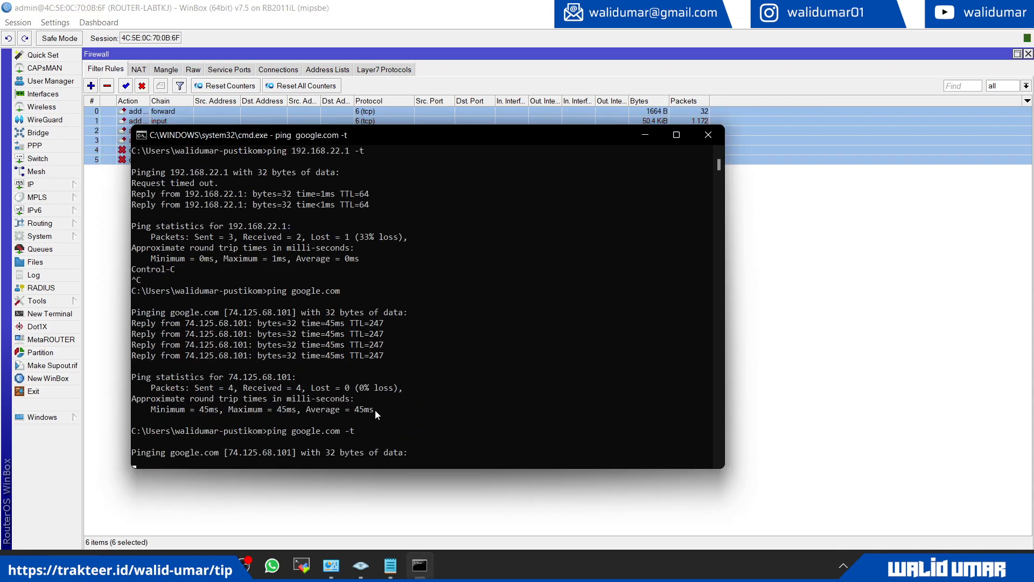
scroll(285, 376, down, 2)
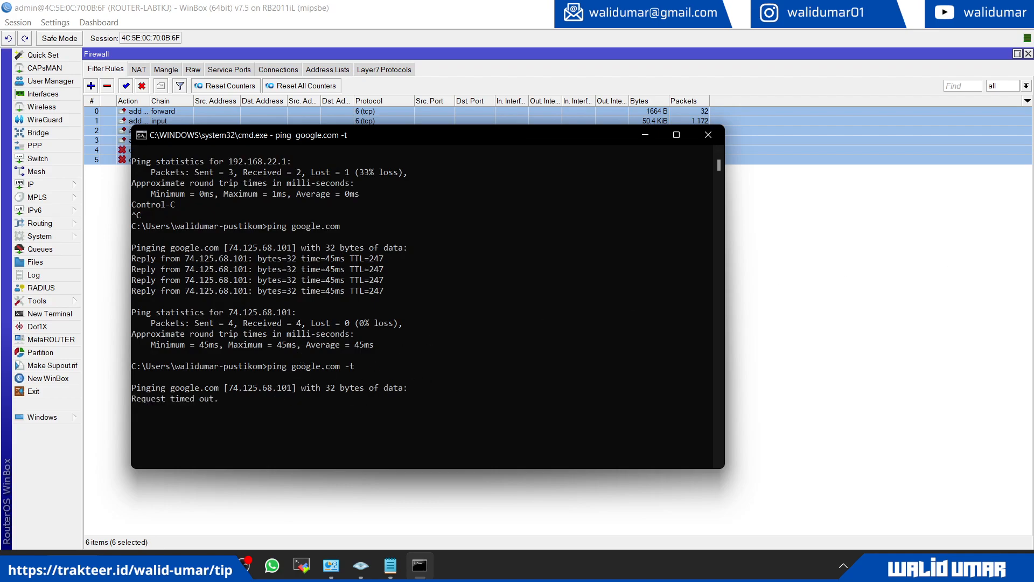
Switch to the open Notepad window and close it, leaving the continuous google.com ping running.
key(alt+Tab)
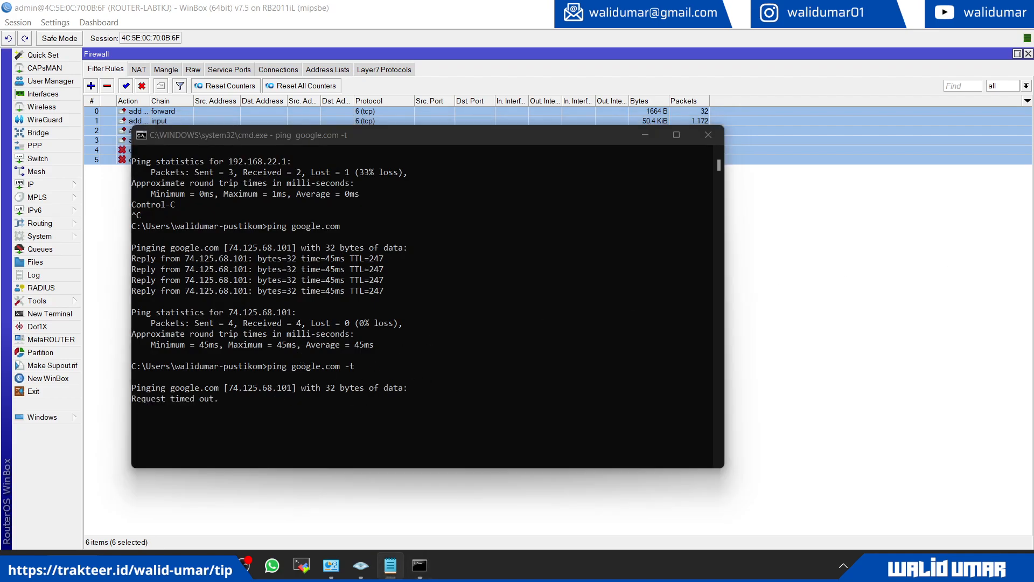
key(alt+F4)
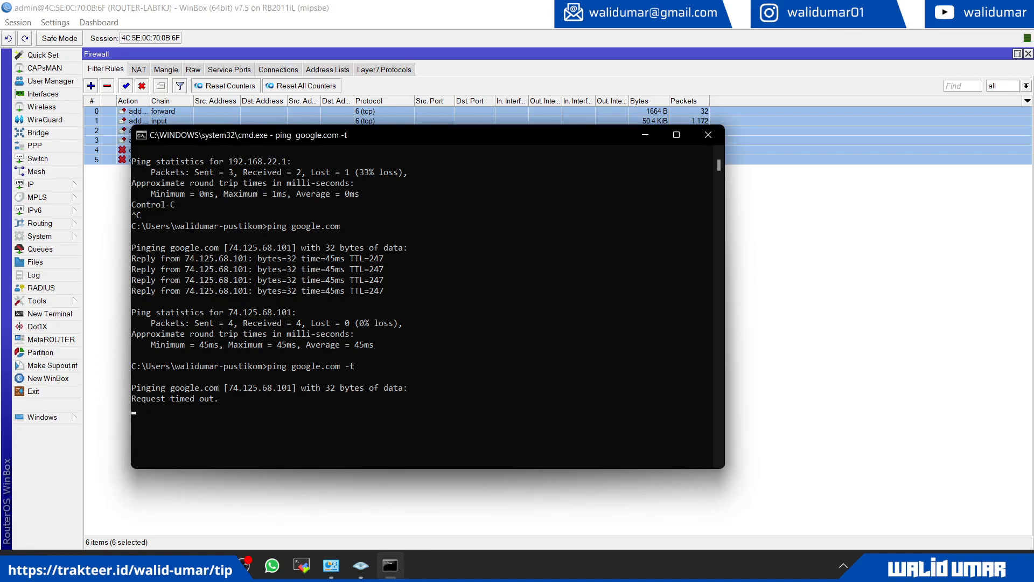